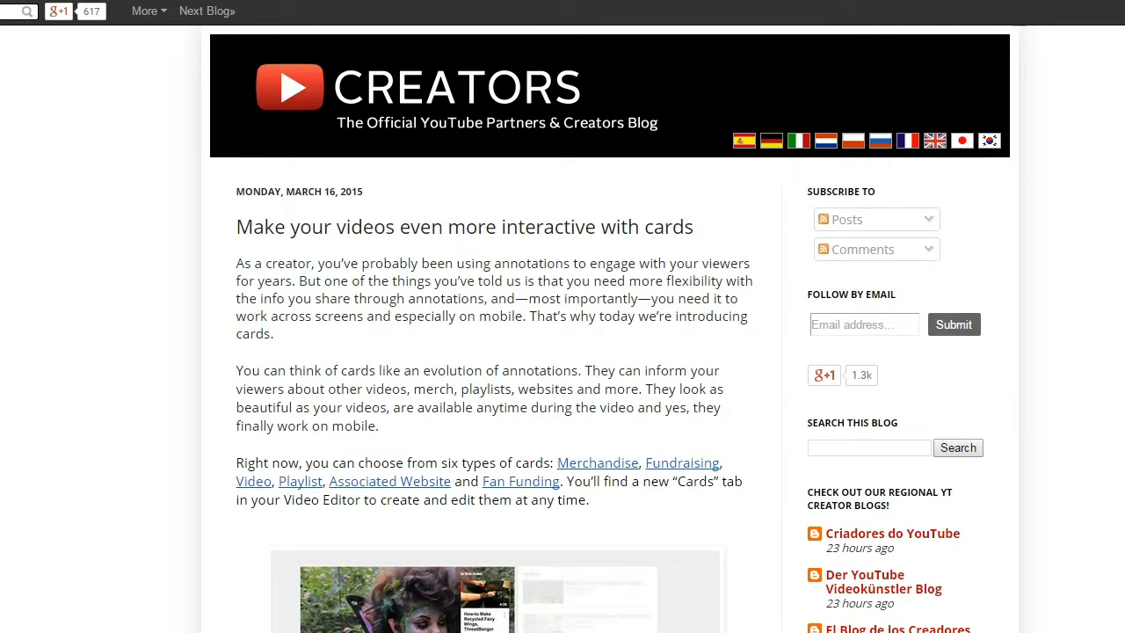
Step: Read the Creators blog post on making videos more interactive with cards, including its publication date
scroll(610, 316, "down", 5)
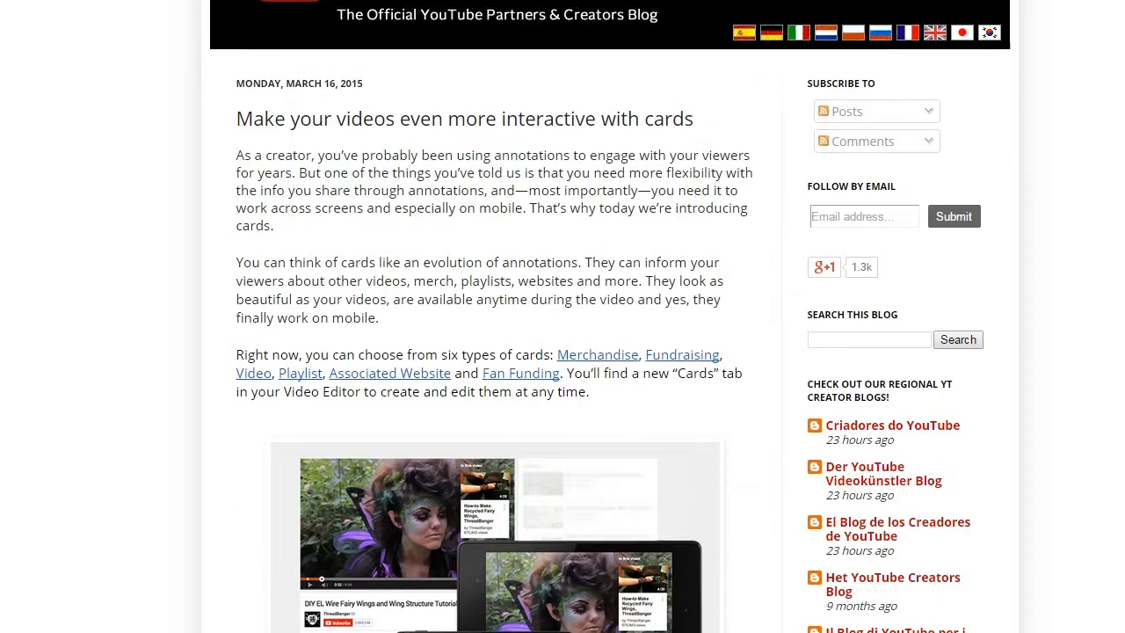
scroll(610, 317, "up", 1)
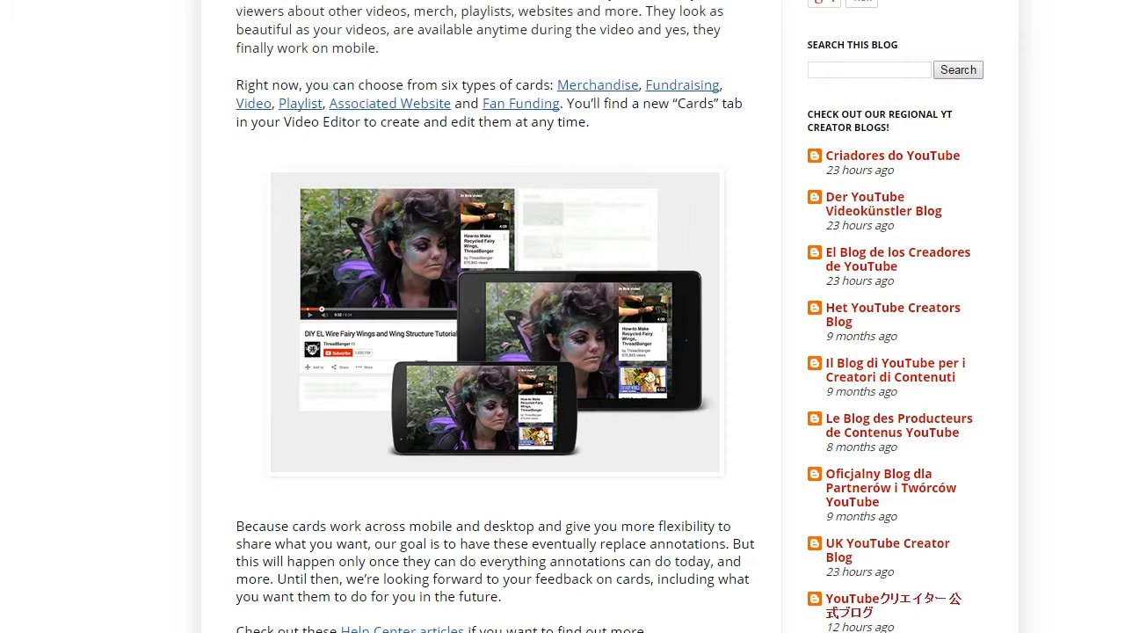
scroll(562, 317, "up", 5)
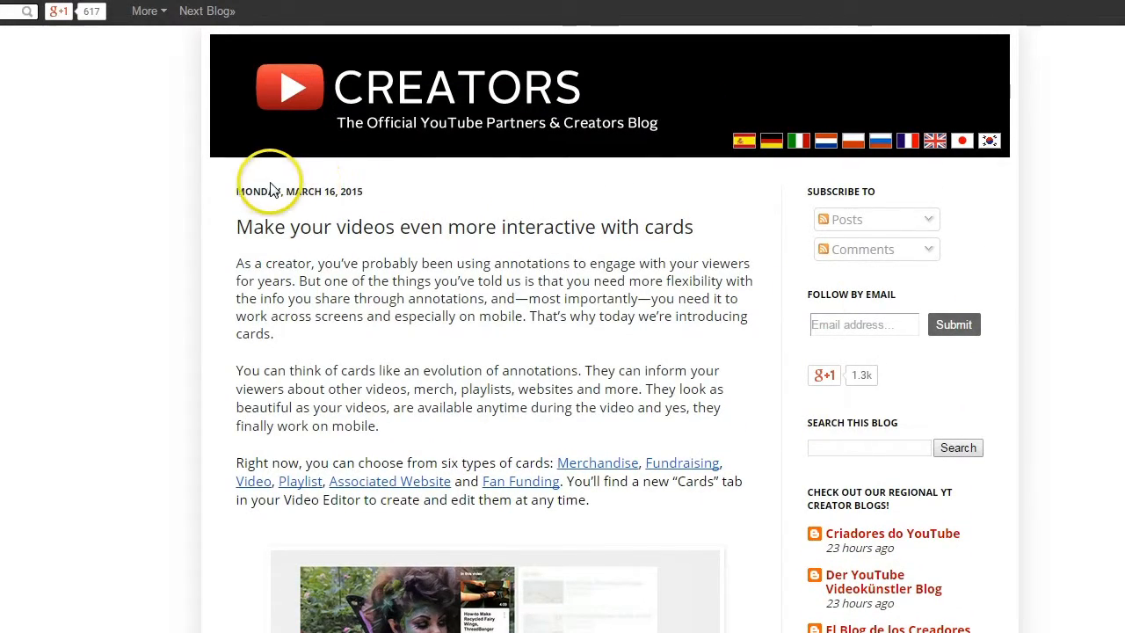
left_click_drag(237, 191, 382, 199)
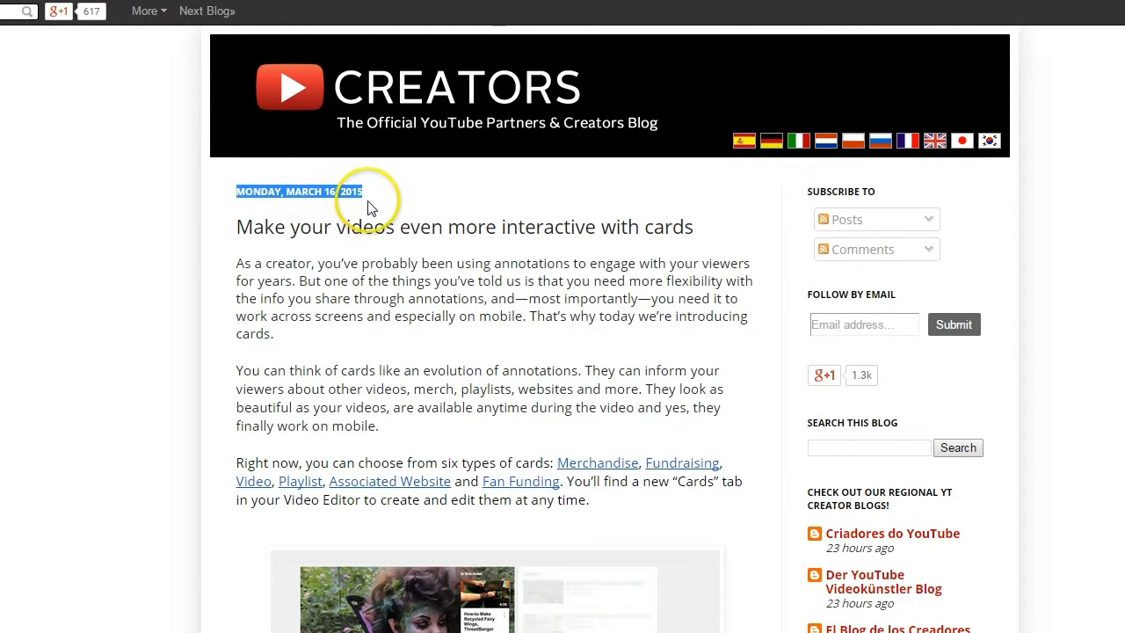
left_click(392, 200)
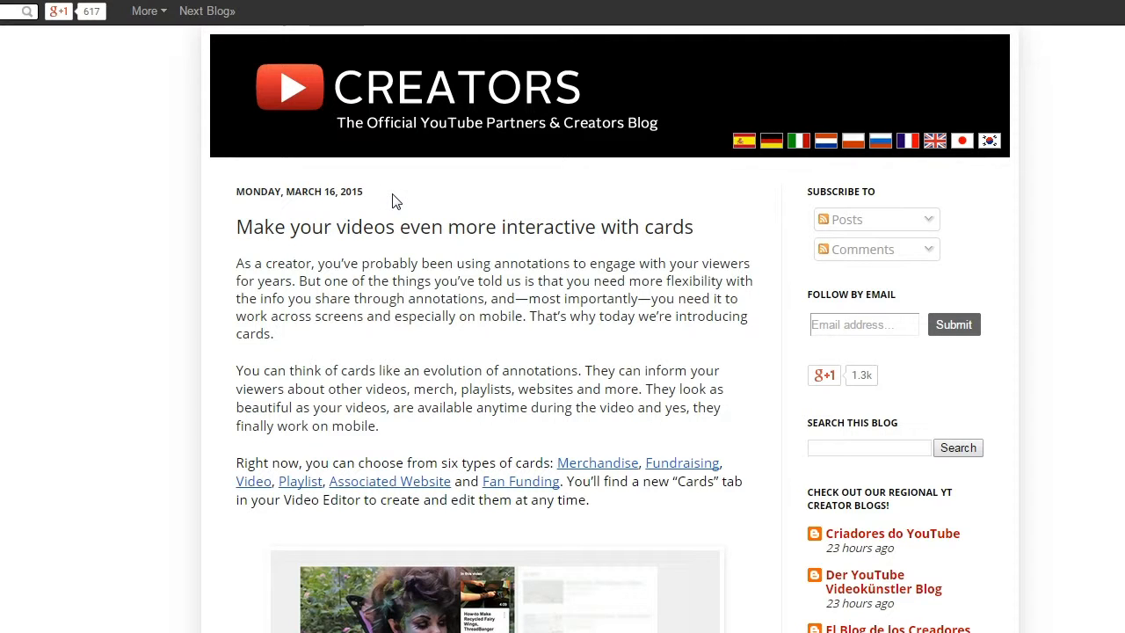
left_click(540, 182)
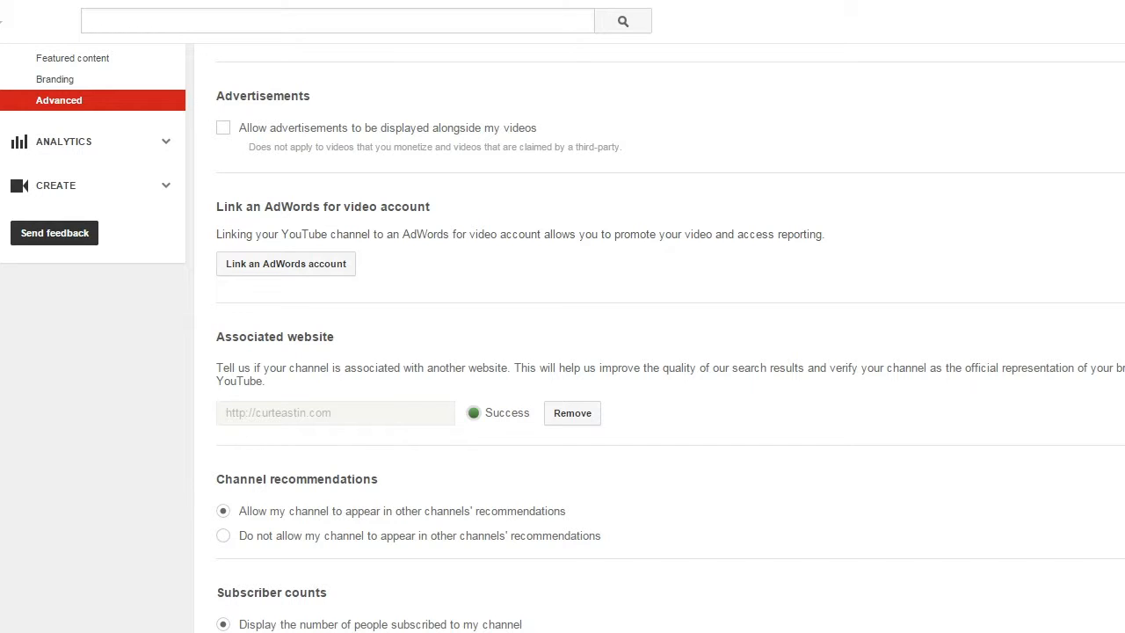
Step: Review the channel's Advanced settings, including the associated website section
scroll(562, 338, "up", 3)
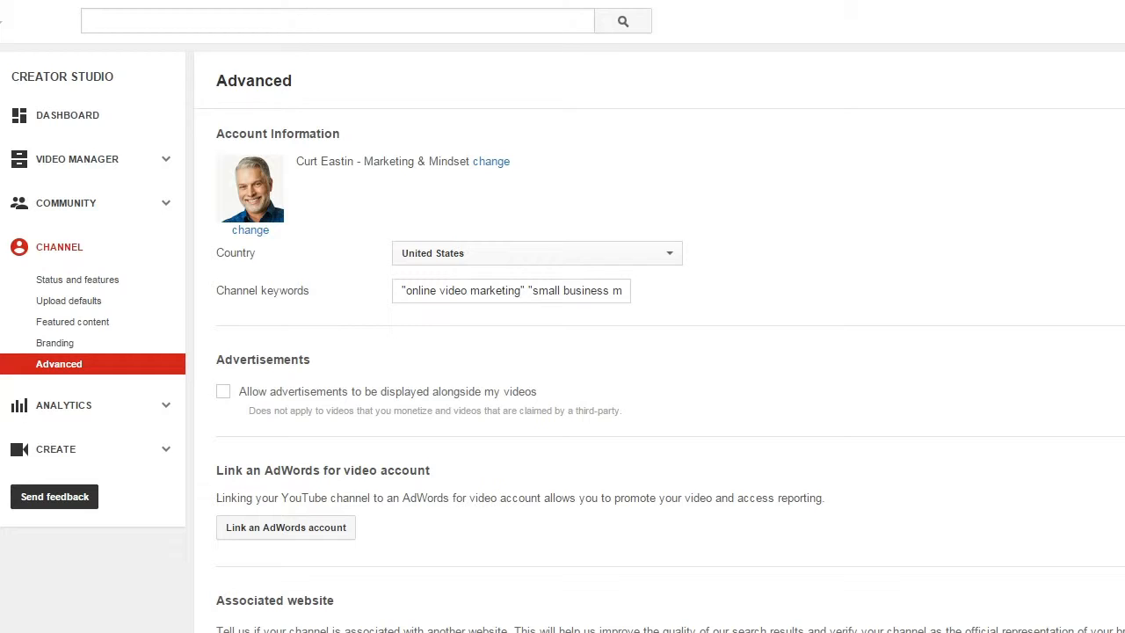
scroll(291, 406, "down", 4)
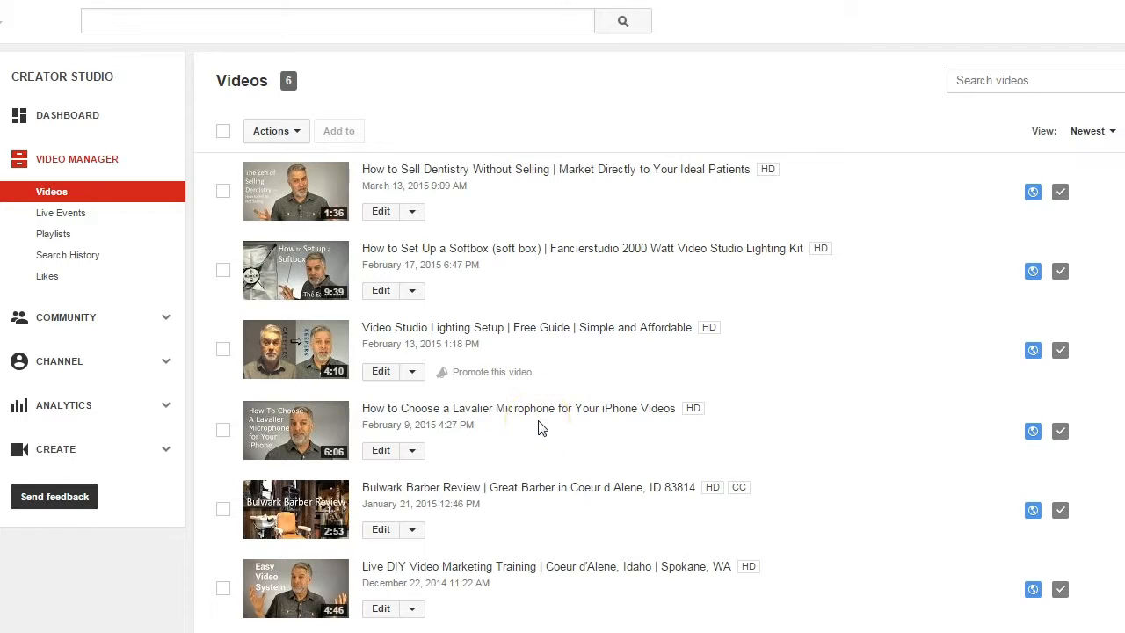
Step: Open the Cards editor for the video "How to Choose a Lavalier Microphone for Your iPhone Videos" and pause its preview
left_click(413, 453)
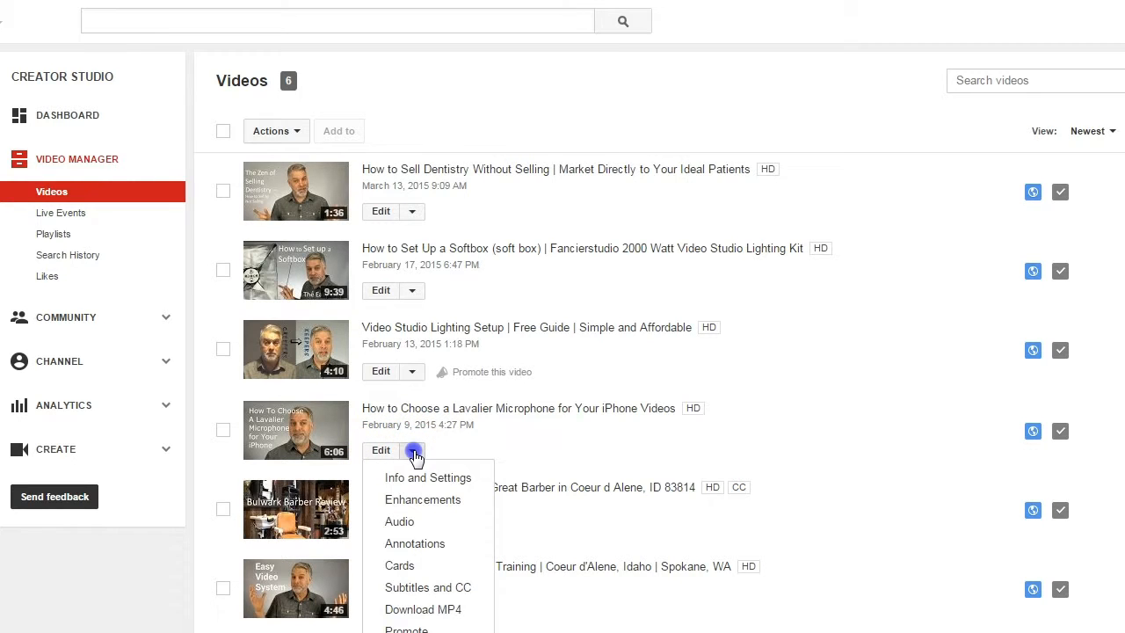
left_click(406, 567)
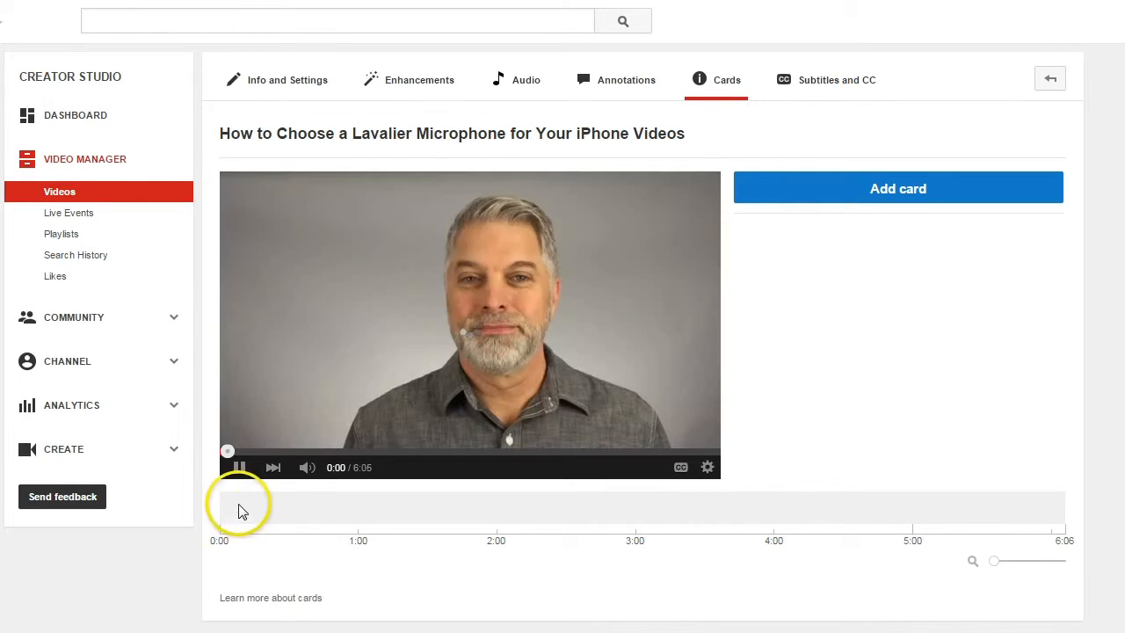
left_click(239, 468)
left_click(784, 440)
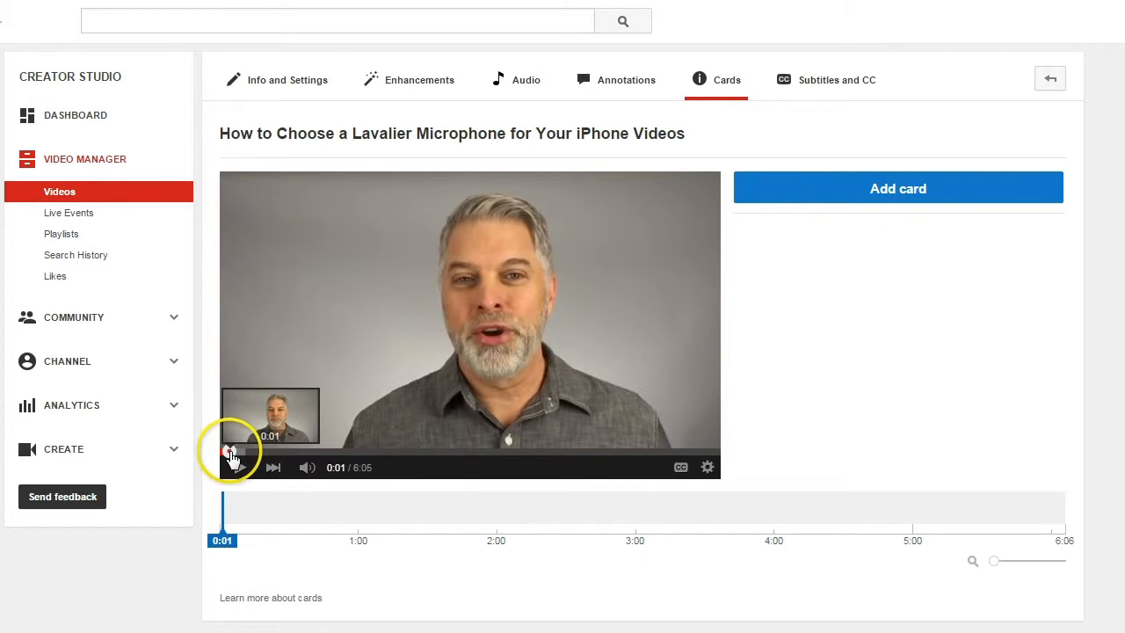
Step: Position the paused video preview at 1:47 as the card's start time
left_click_drag(231, 457, 367, 458)
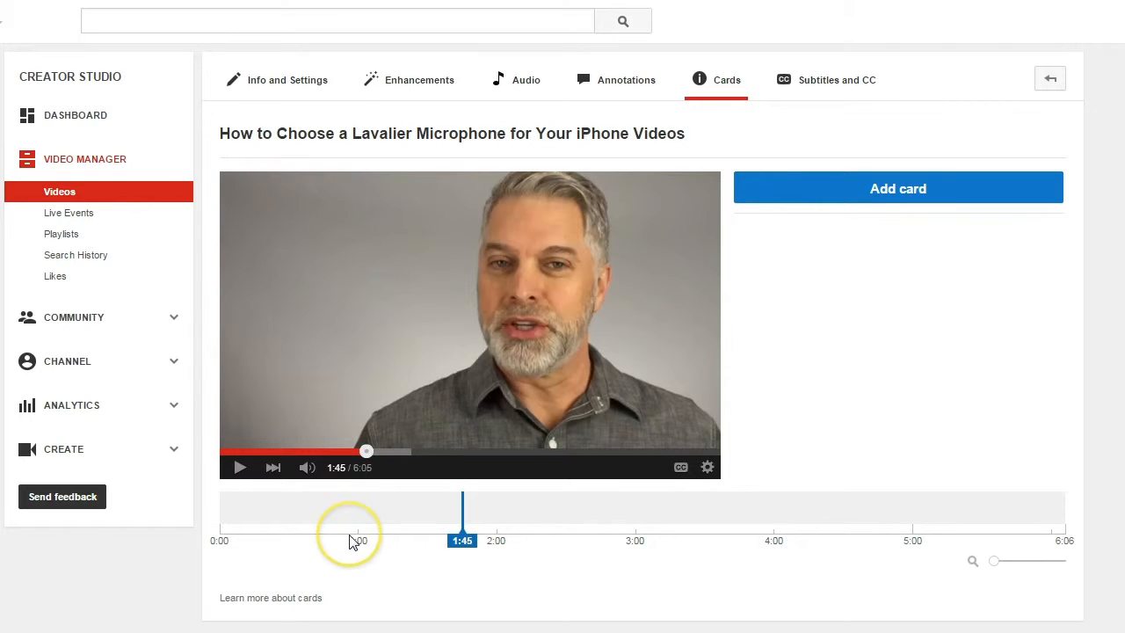
left_click(236, 471)
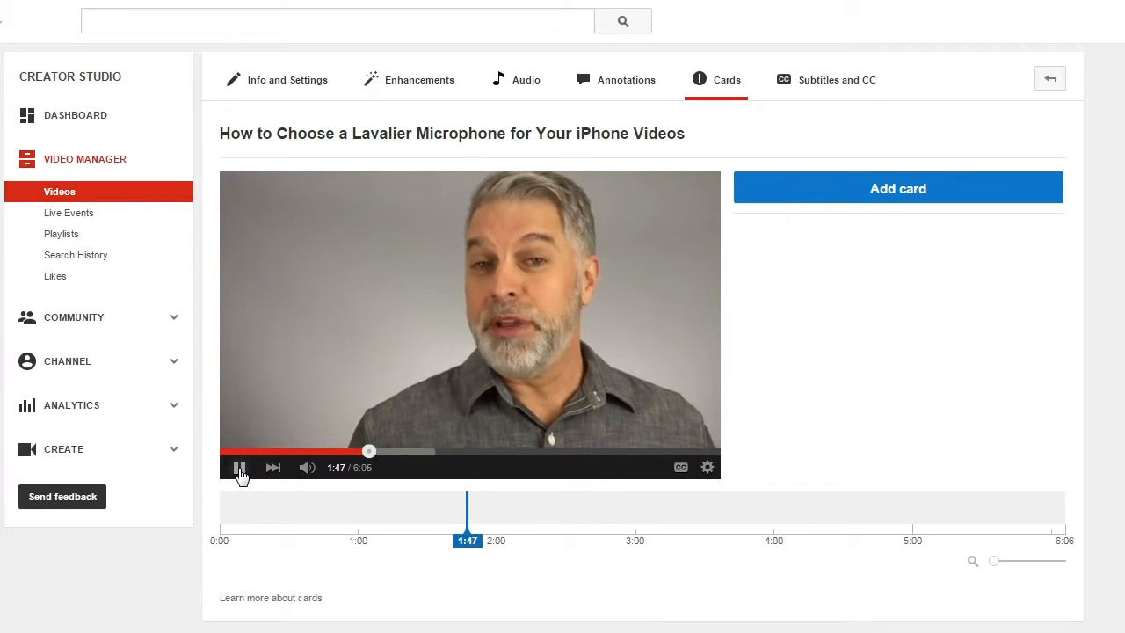
left_click(240, 471)
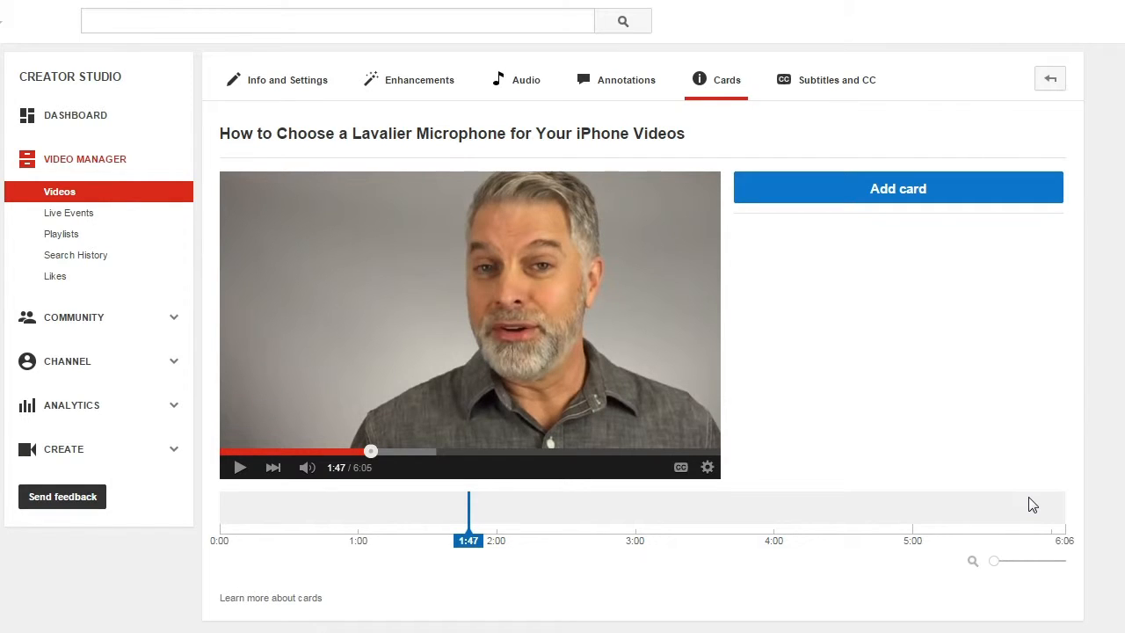
Step: Start an Associated website card and fill its website URL with the saved free-diy-video-studio-guide page address
left_click(906, 197)
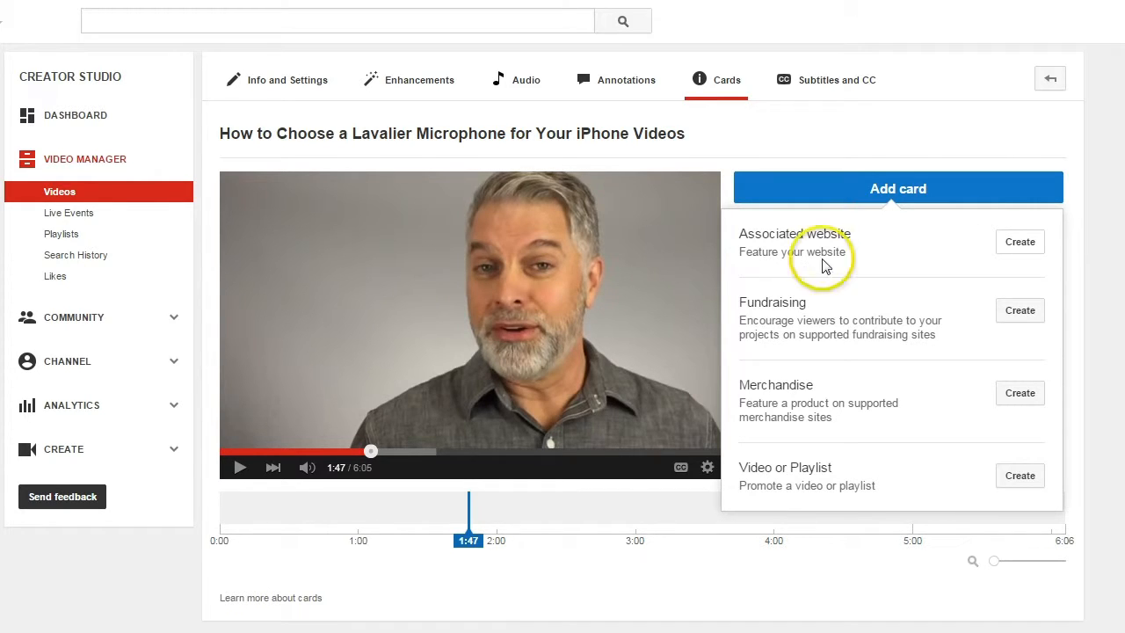
left_click(1023, 248)
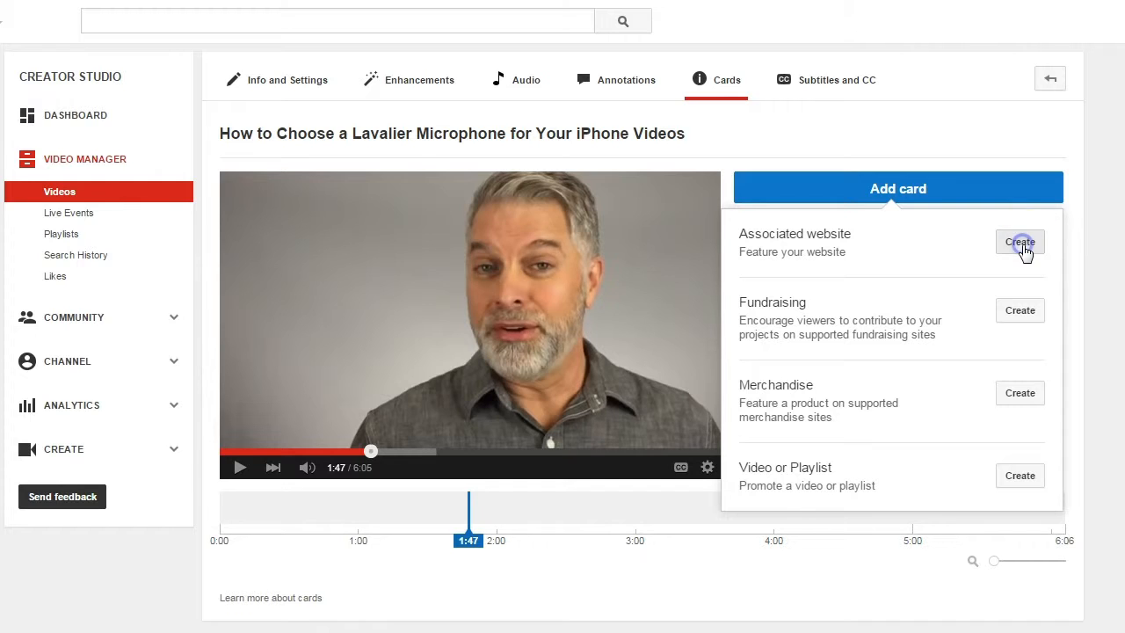
left_click(488, 422)
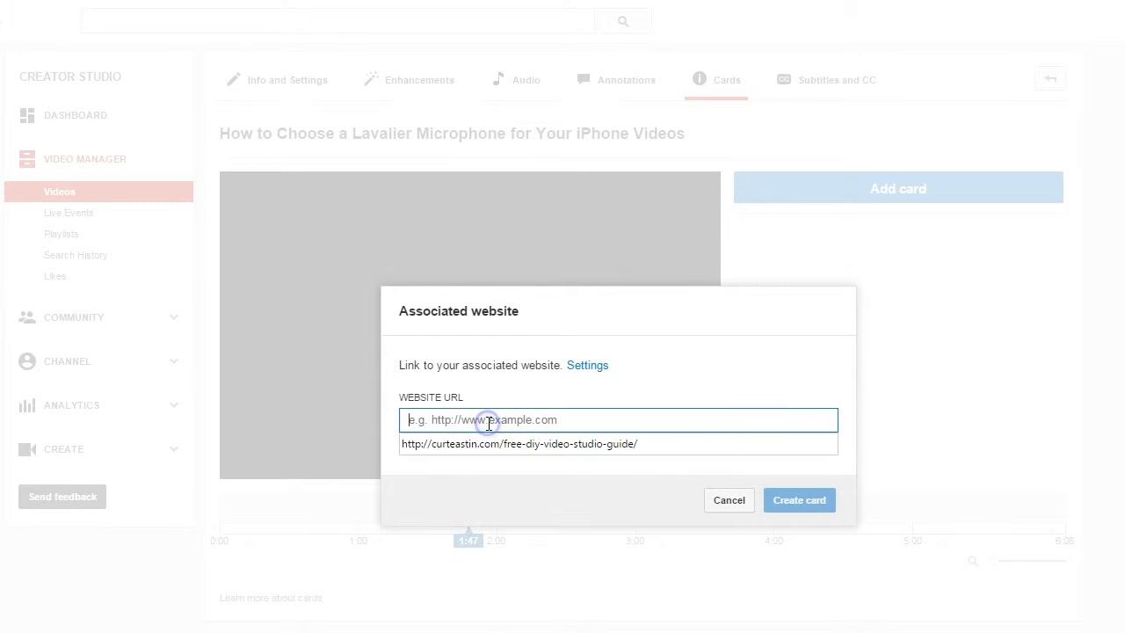
left_click(493, 442)
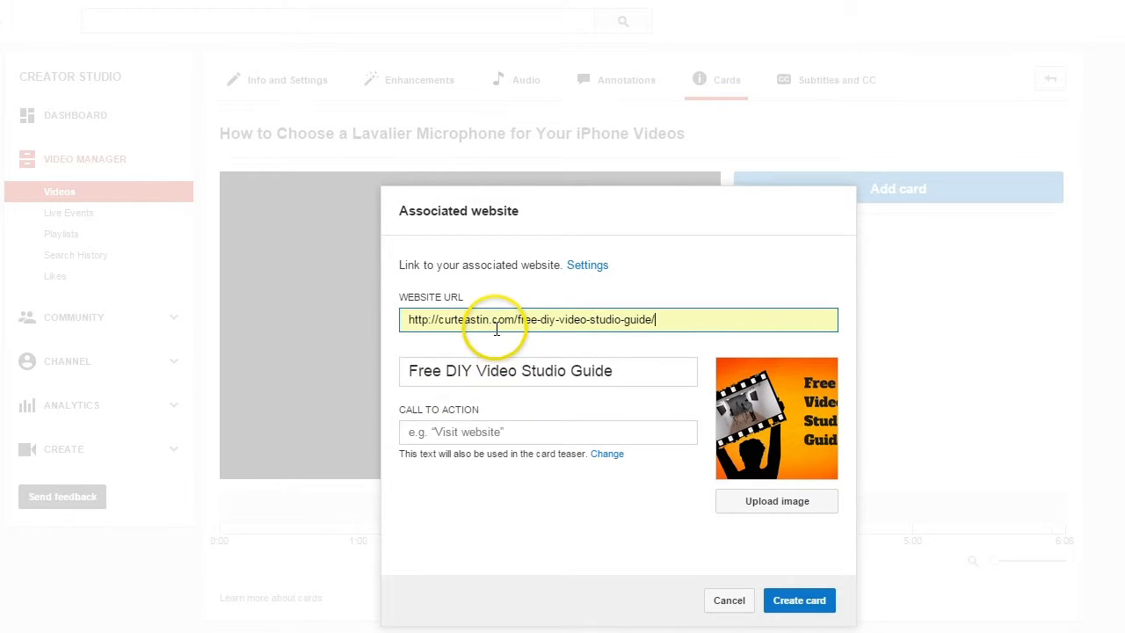
left_click_drag(403, 319, 675, 319)
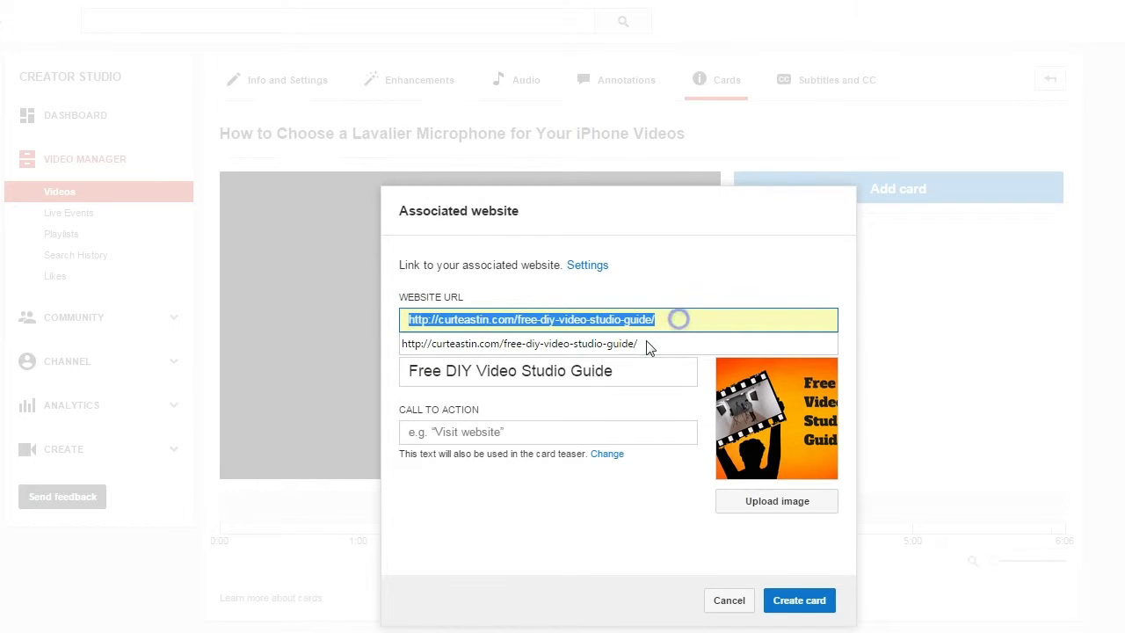
left_click(677, 319)
left_click_drag(404, 370, 629, 371)
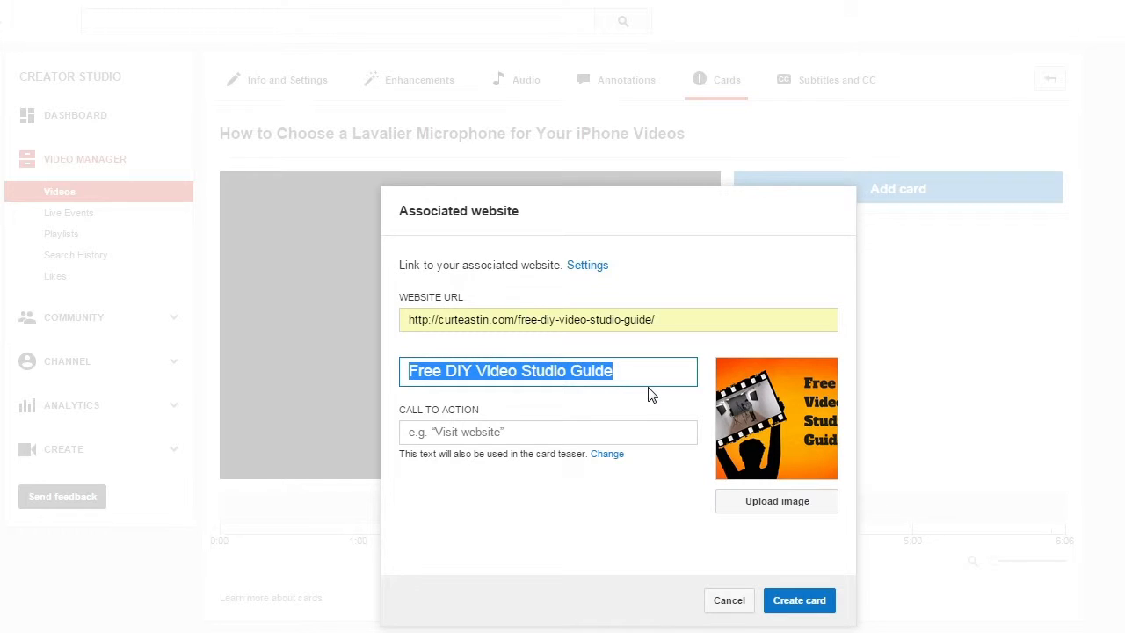
left_click(638, 377)
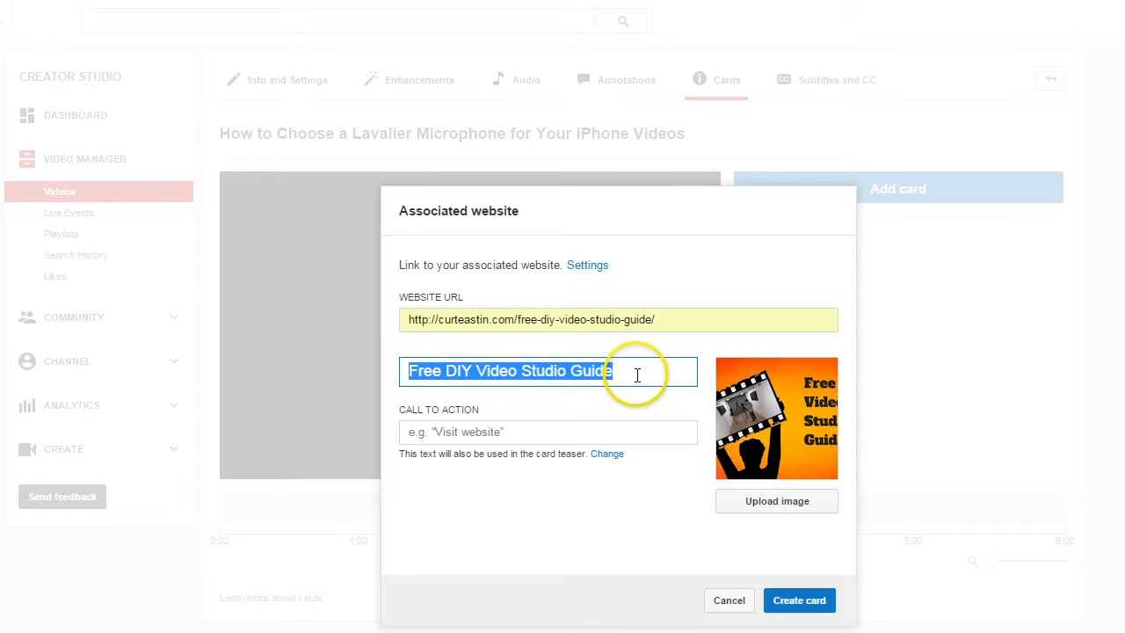
Step: Set the card's call to action to "Click to Get Your Free Guide"
left_click(533, 432)
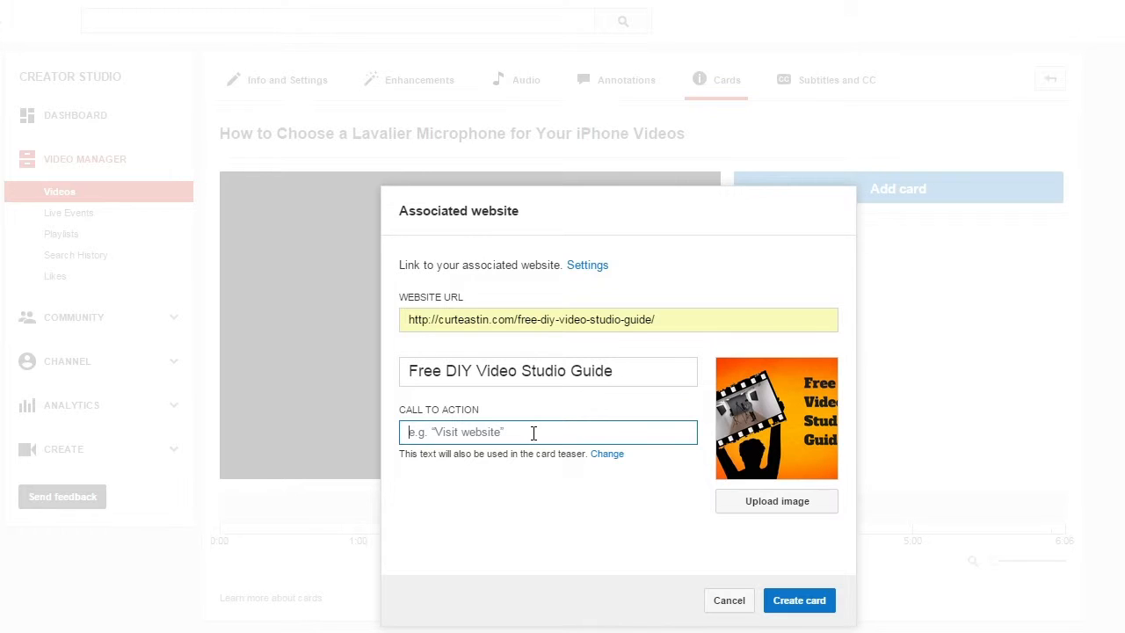
type("fre")
key("BackSpace")
key("BackSpace")
type("c")
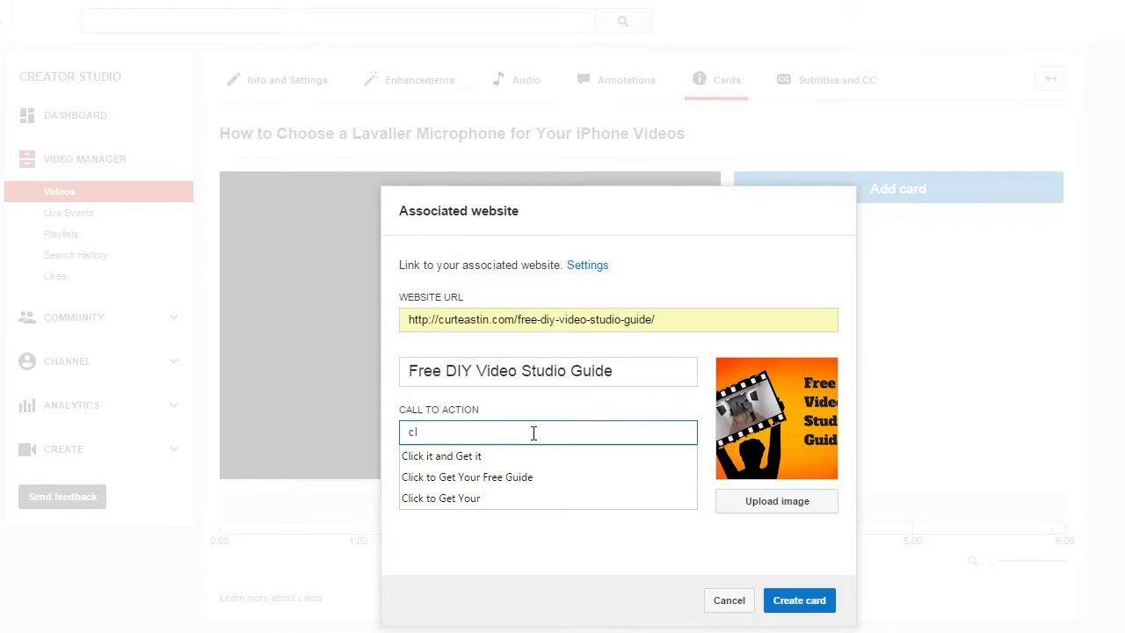
type("l")
left_click(502, 477)
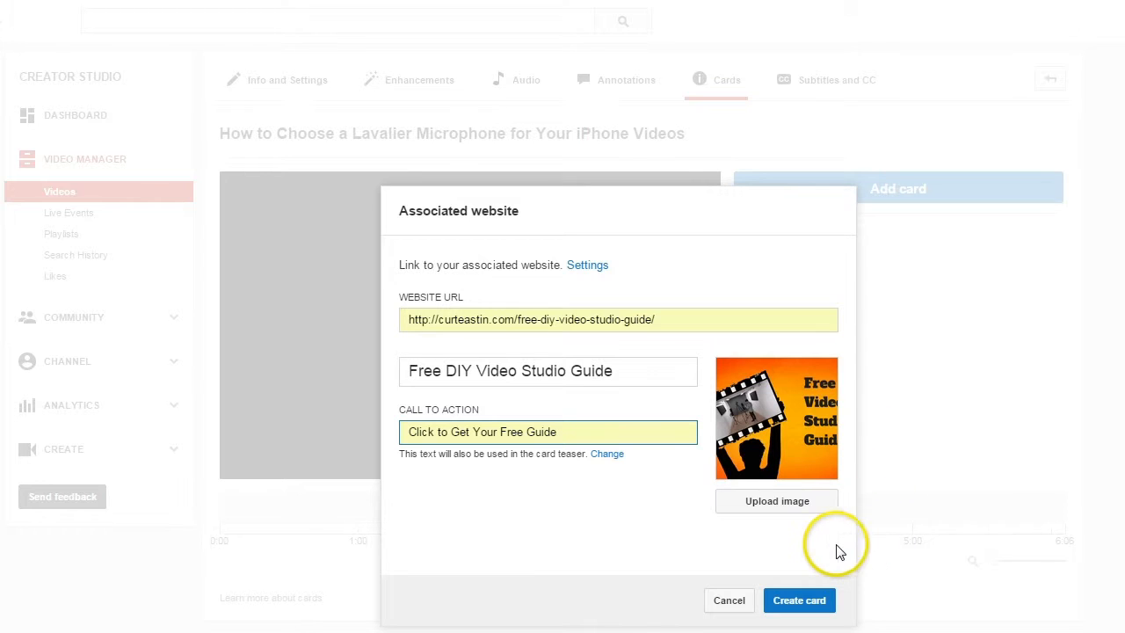
Step: Upload the image "Studio guide cover - 300px png" for the card and create the card
left_click(774, 508)
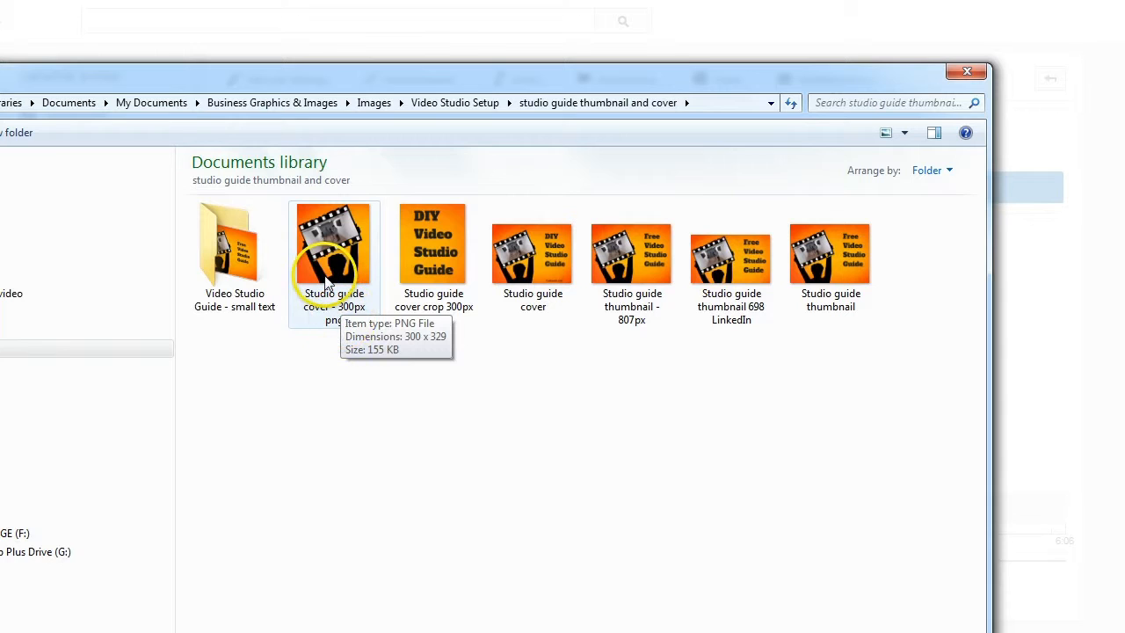
left_click(325, 283)
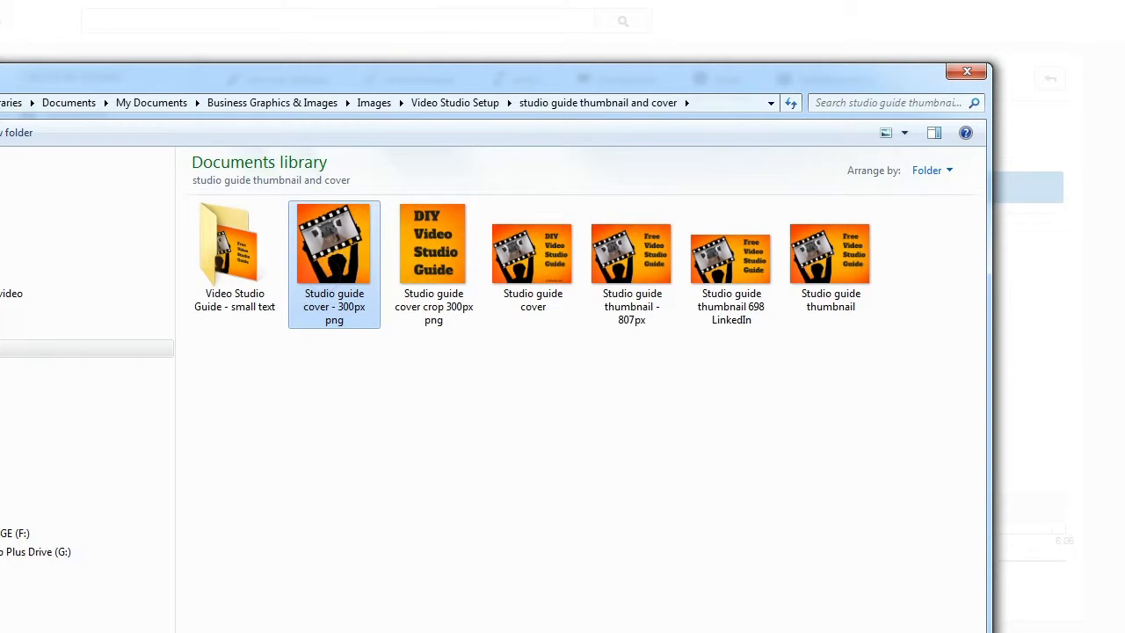
key("Return")
left_click(786, 606)
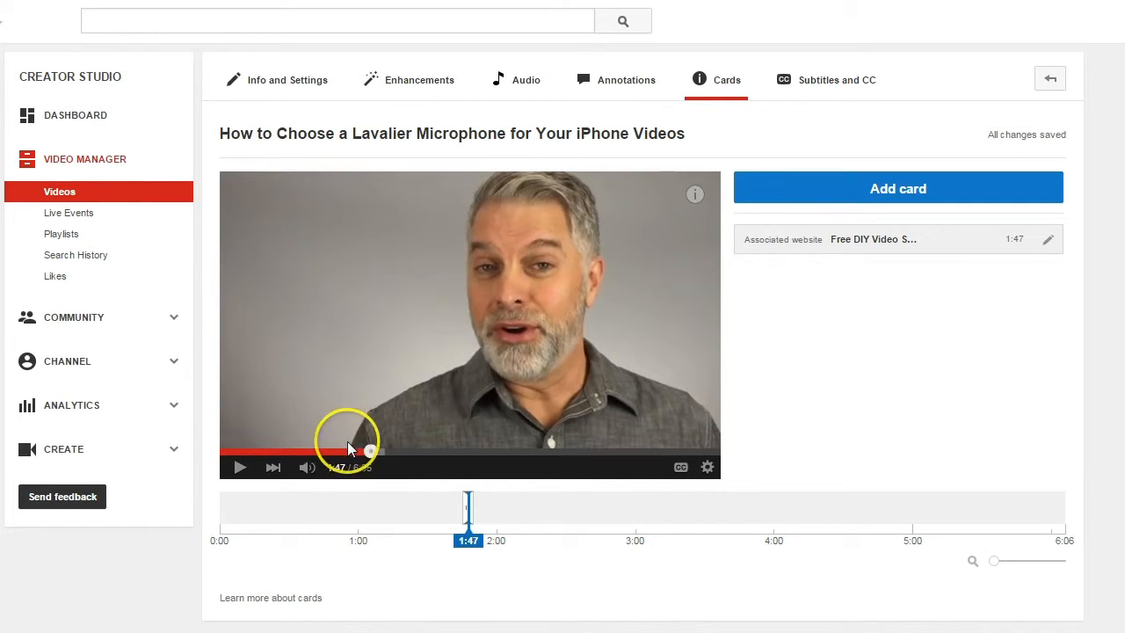
Step: Play the video preview from 1:40 to 1:48 to check the card's teaser
left_click_drag(372, 452, 360, 453)
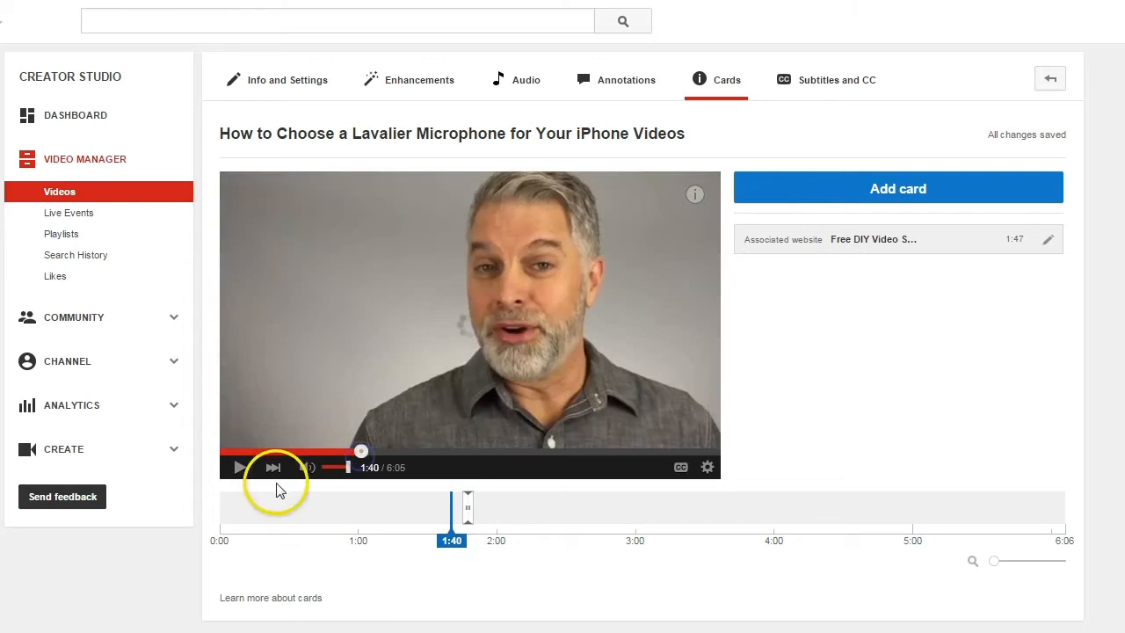
left_click(240, 467)
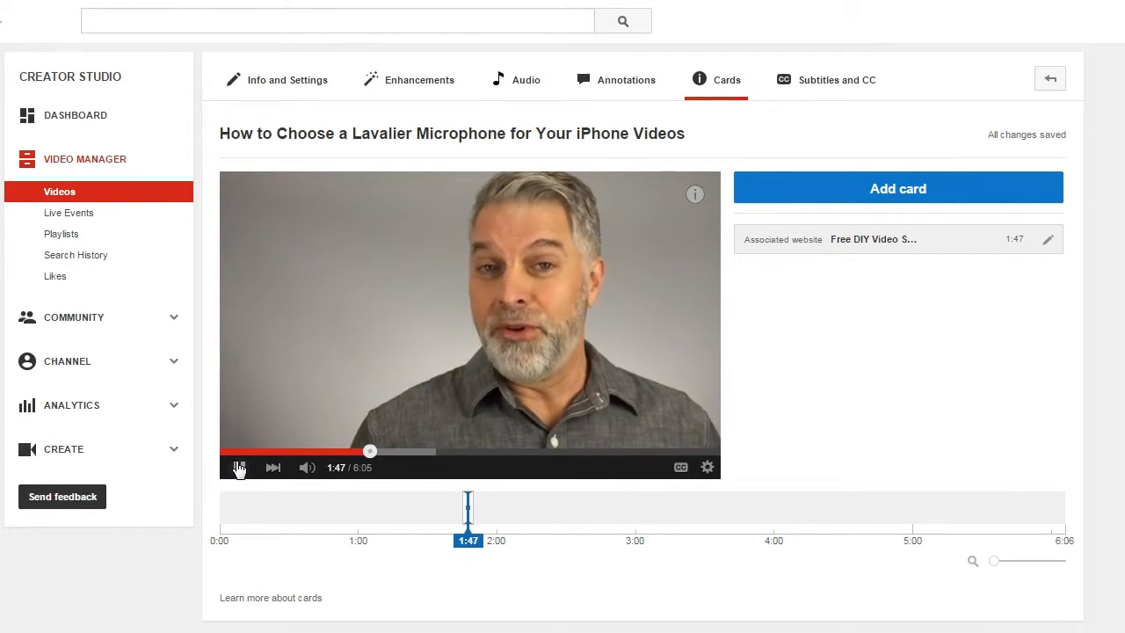
left_click(238, 468)
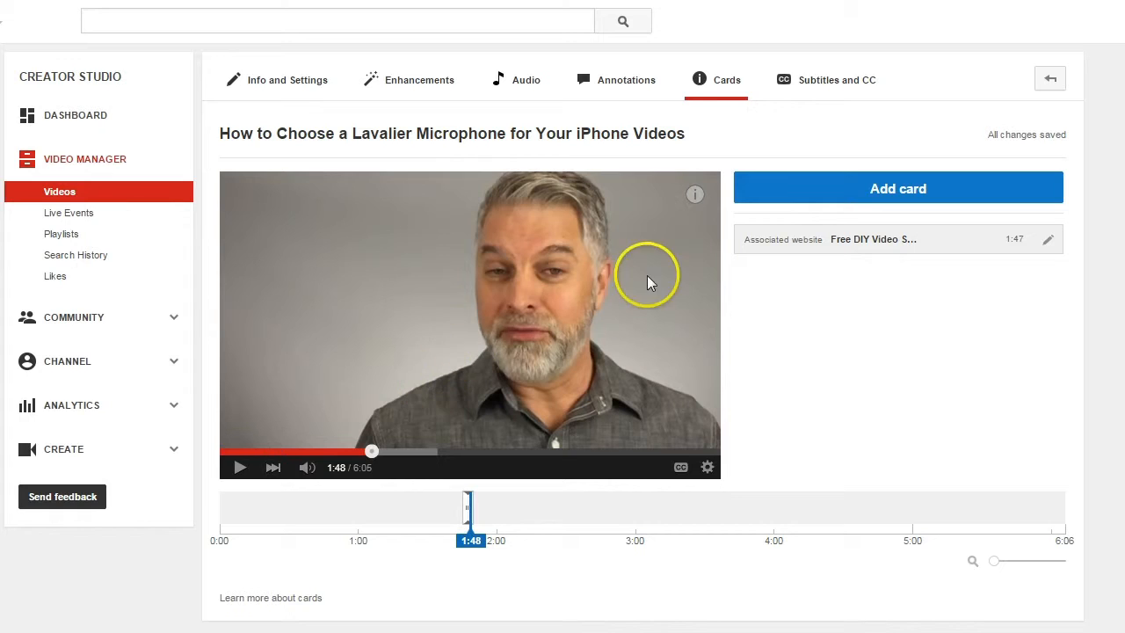
Step: Expand the card in the preview, follow its call-to-action link and examine the Free DIY Video Studio Guide page
left_click(697, 197)
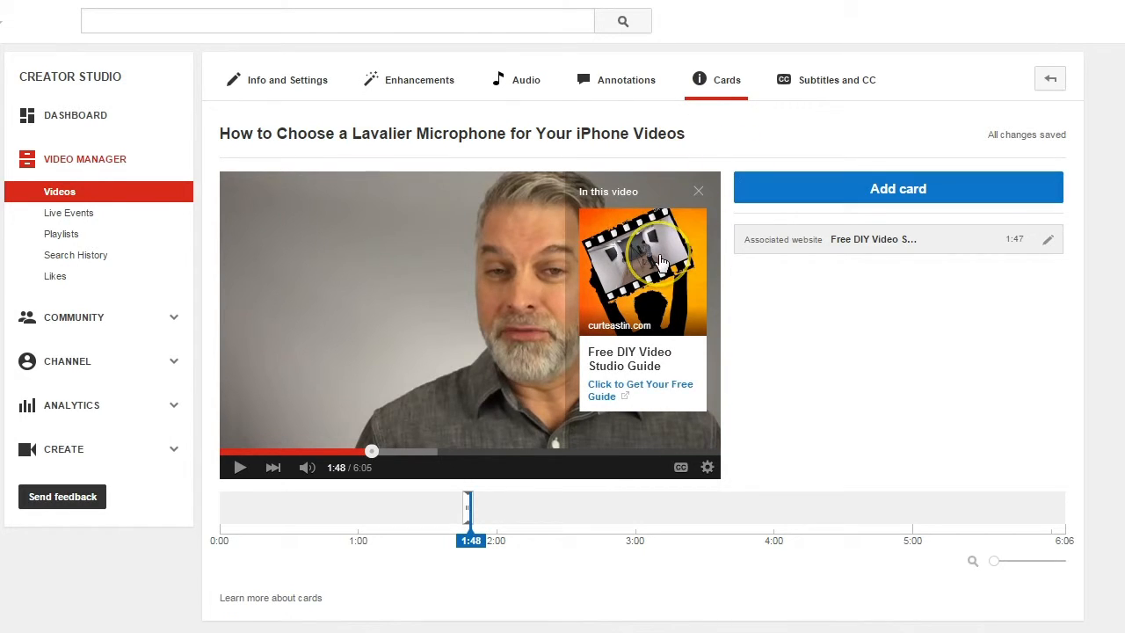
left_click(660, 393)
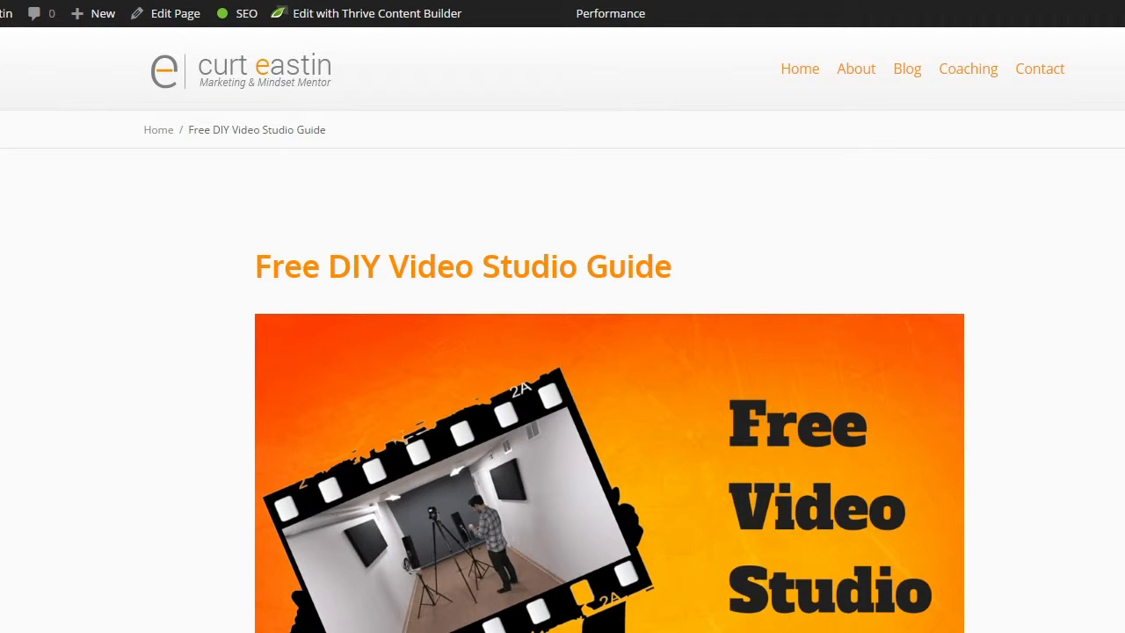
scroll(610, 369, "down", 3)
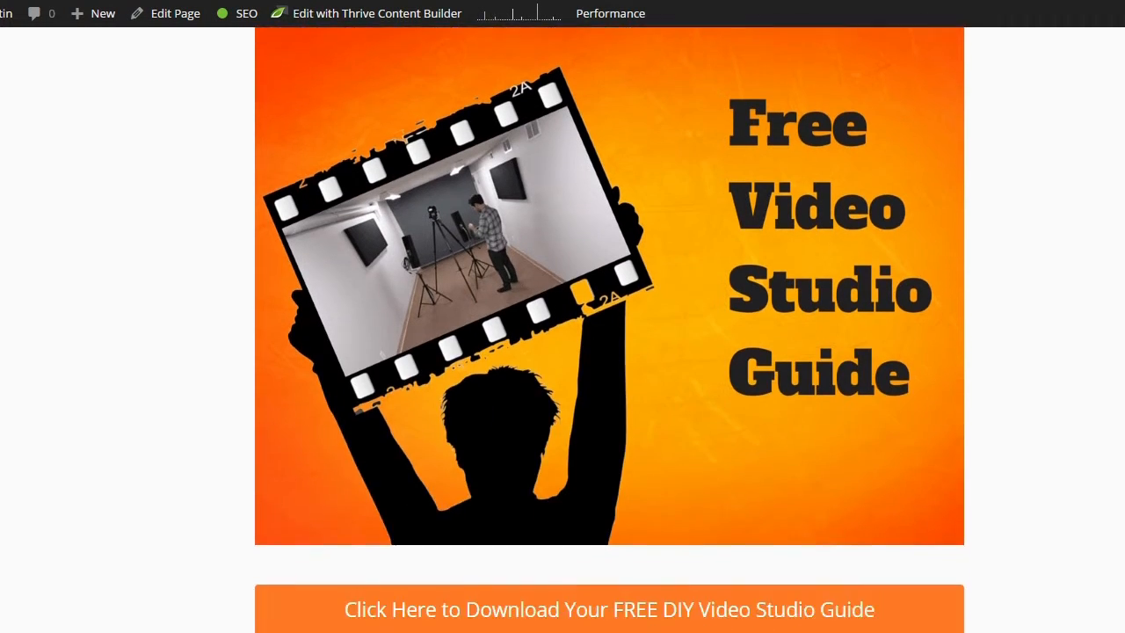
scroll(610, 369, "down", 3)
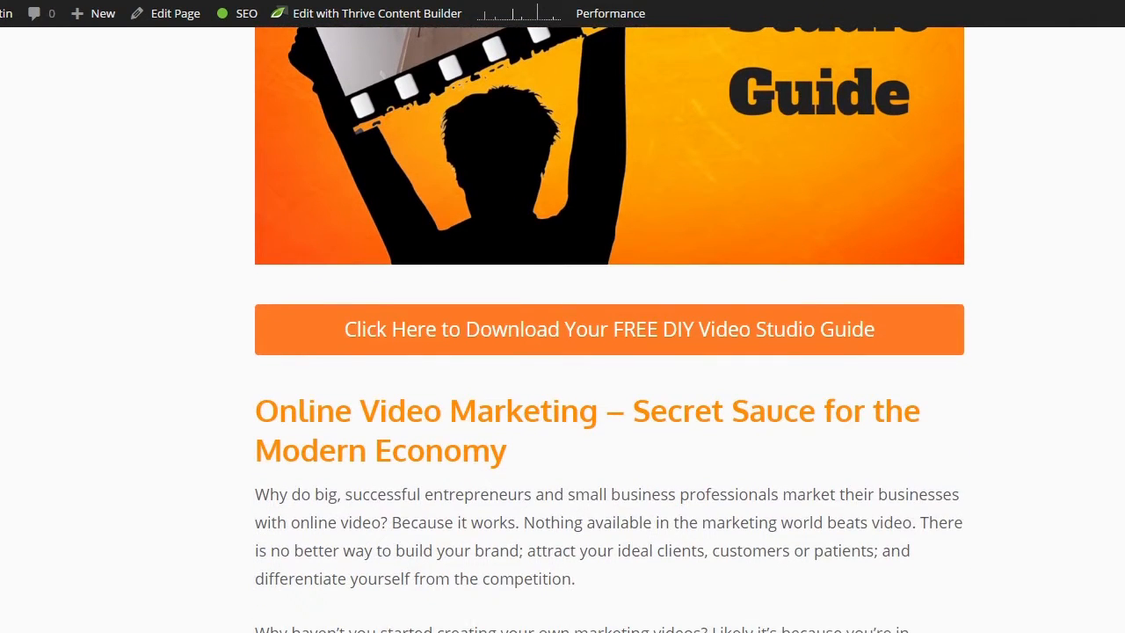
left_click(906, 337)
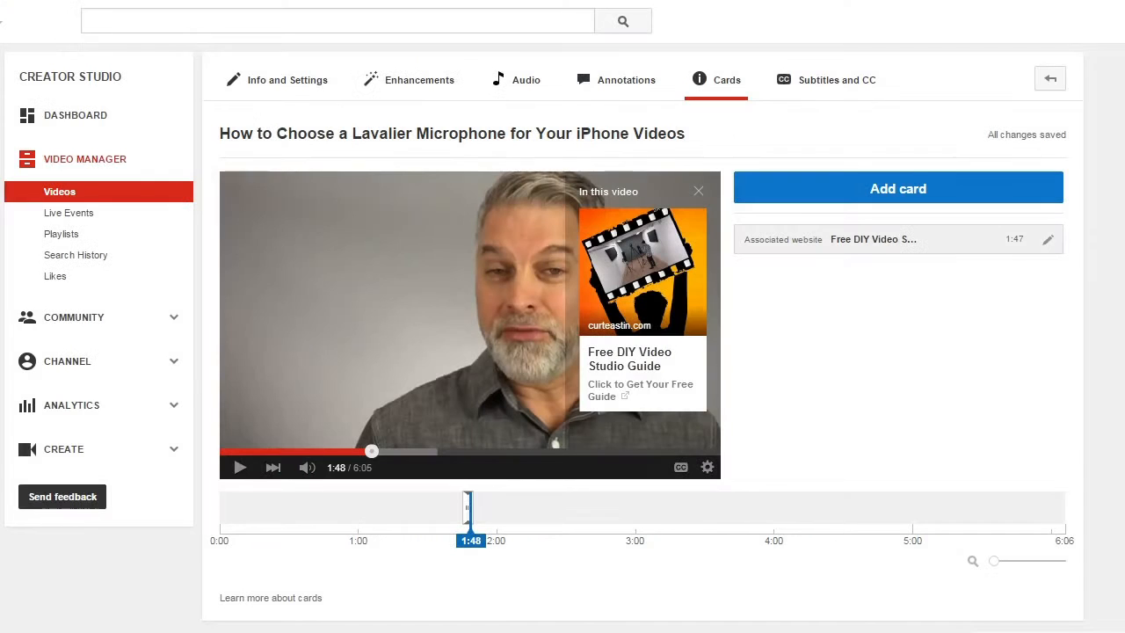
Step: Close the expanded card list in the video preview
left_click(696, 194)
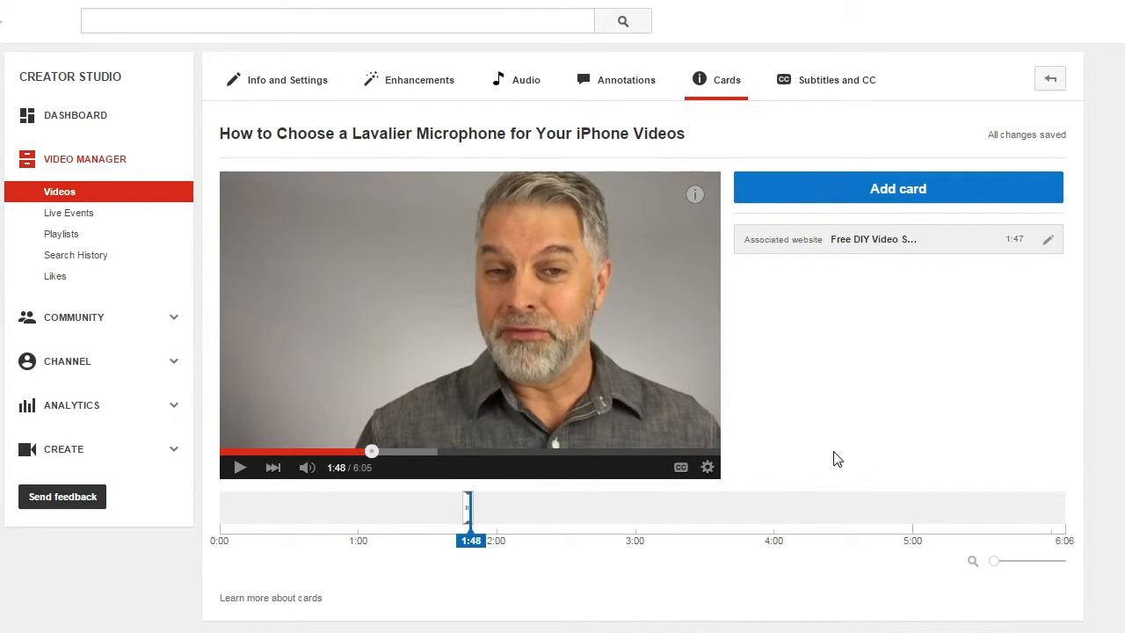
left_click(819, 404)
left_click(754, 322)
left_click(721, 261)
left_click(787, 342)
Step: Move the video preview to 5:46, near the end of the video, and leave it paused there
left_click_drag(373, 455, 655, 457)
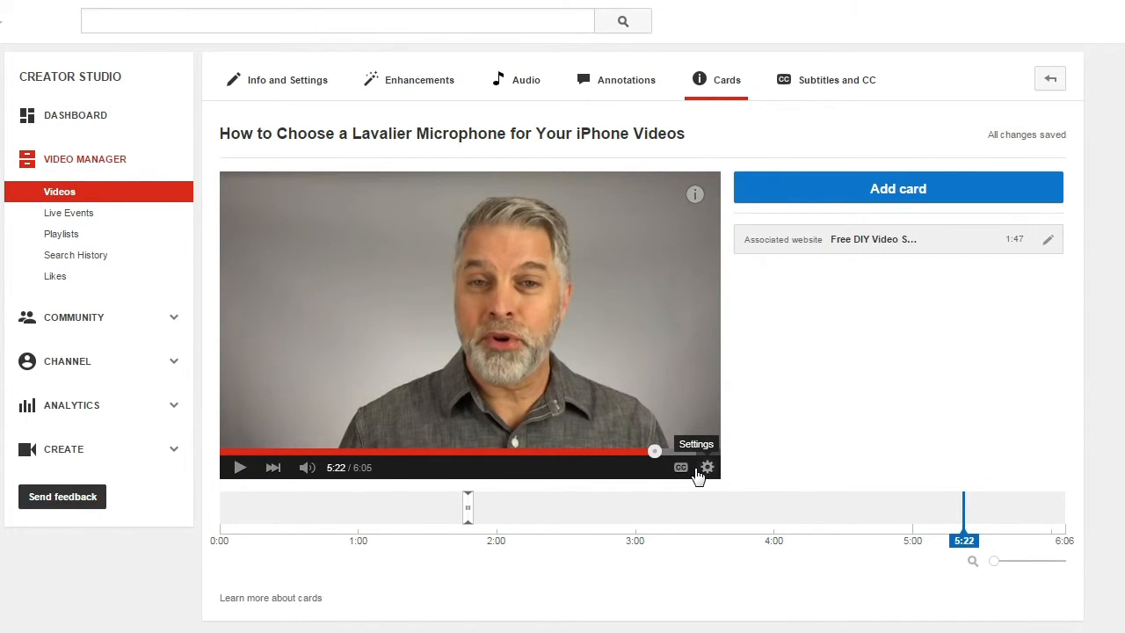
left_click_drag(652, 454, 684, 459)
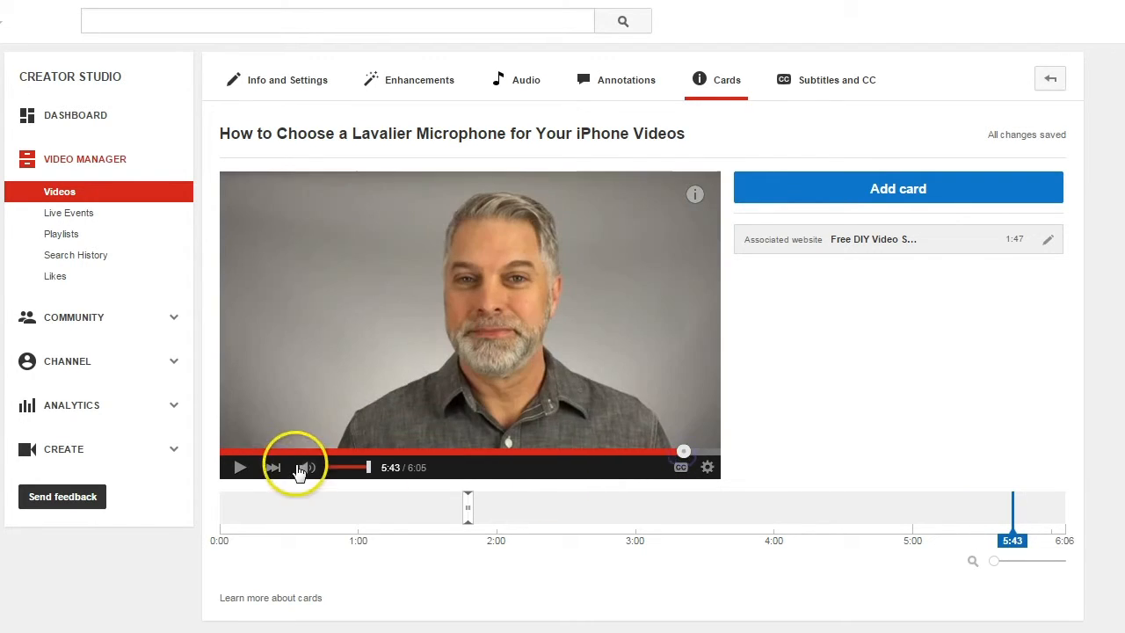
left_click(240, 474)
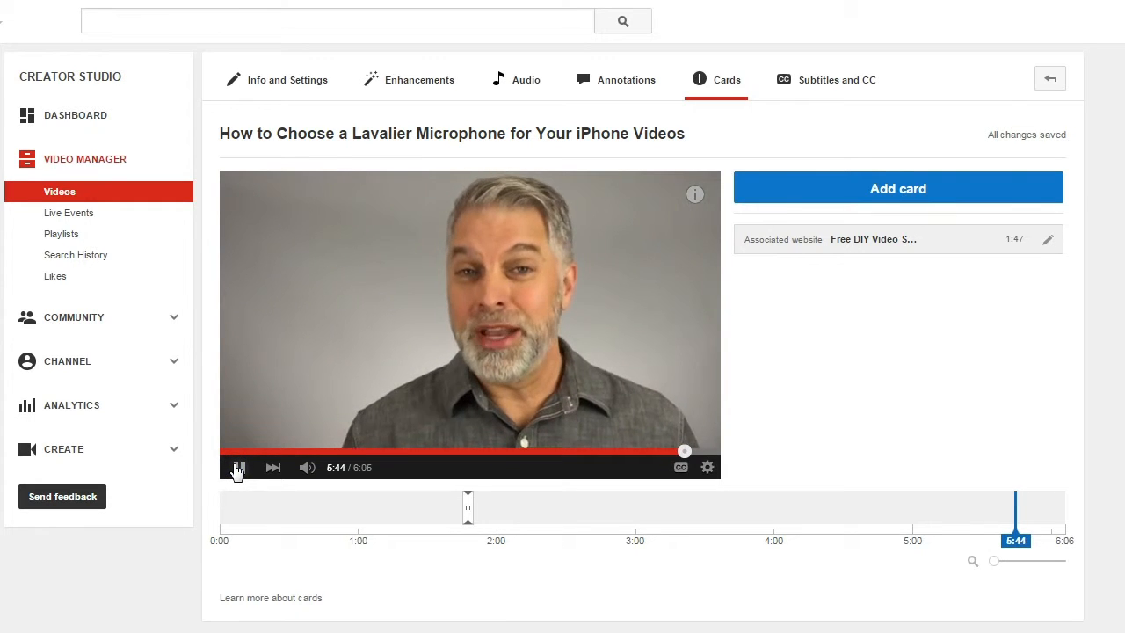
left_click(240, 468)
left_click(1018, 377)
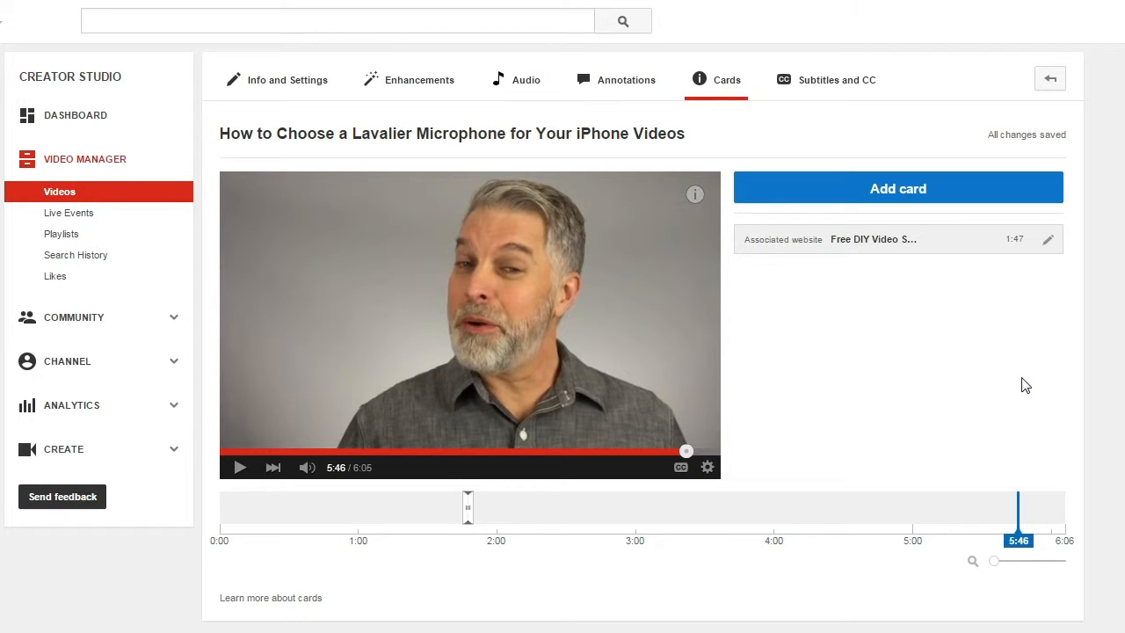
Step: Start a second associated website card that links to the previously used free-diy-video-studio-guide page
left_click(887, 191)
left_click(1019, 242)
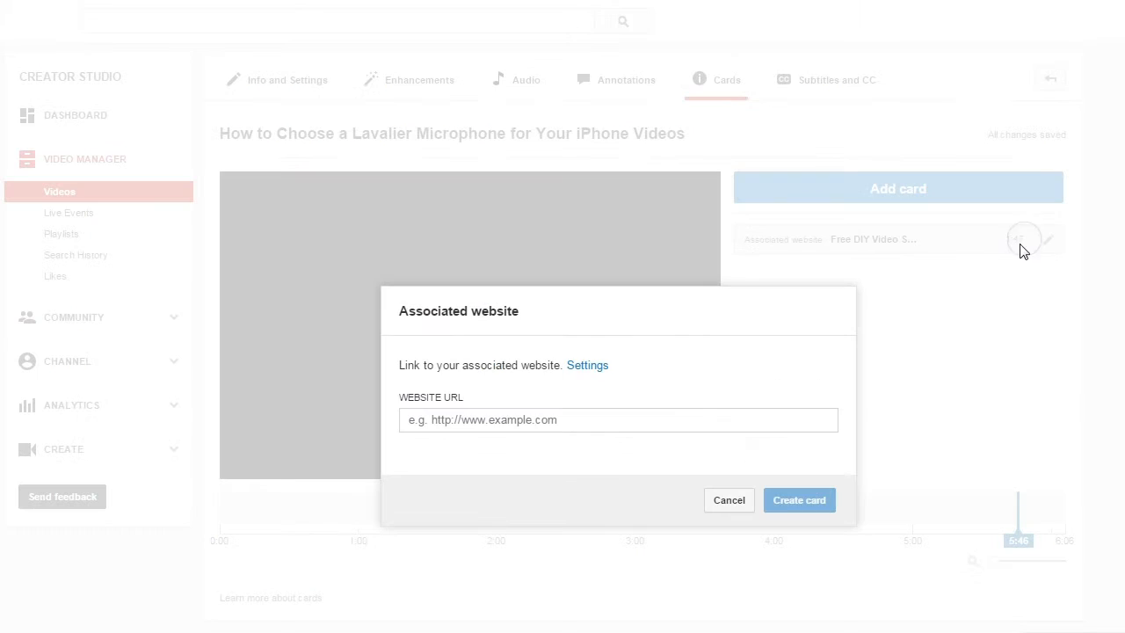
left_click(540, 419)
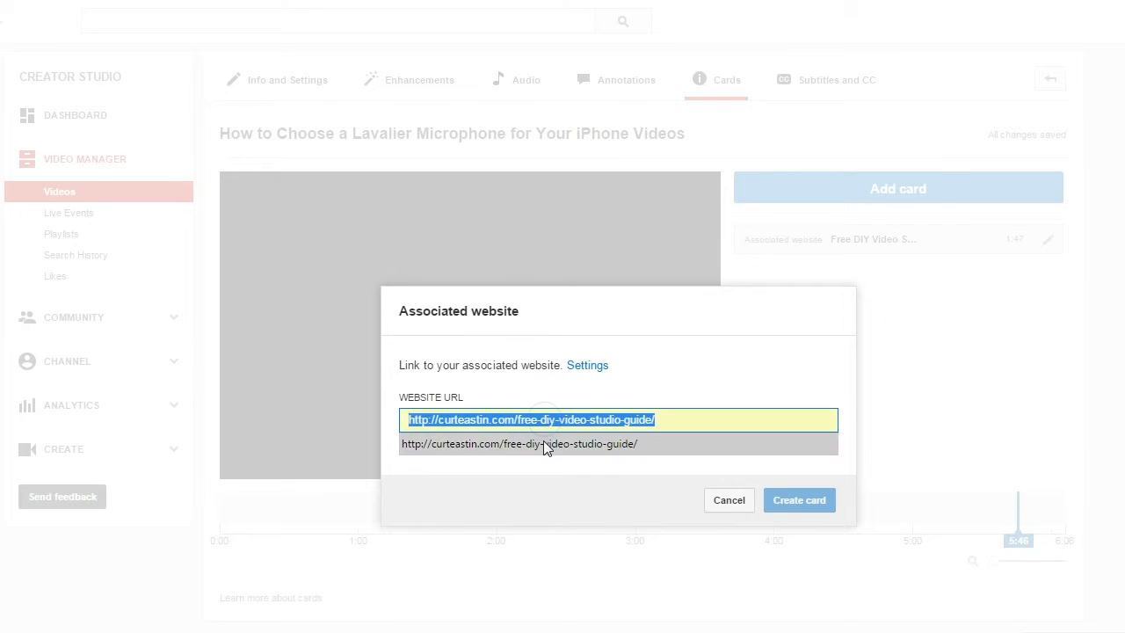
left_click(543, 444)
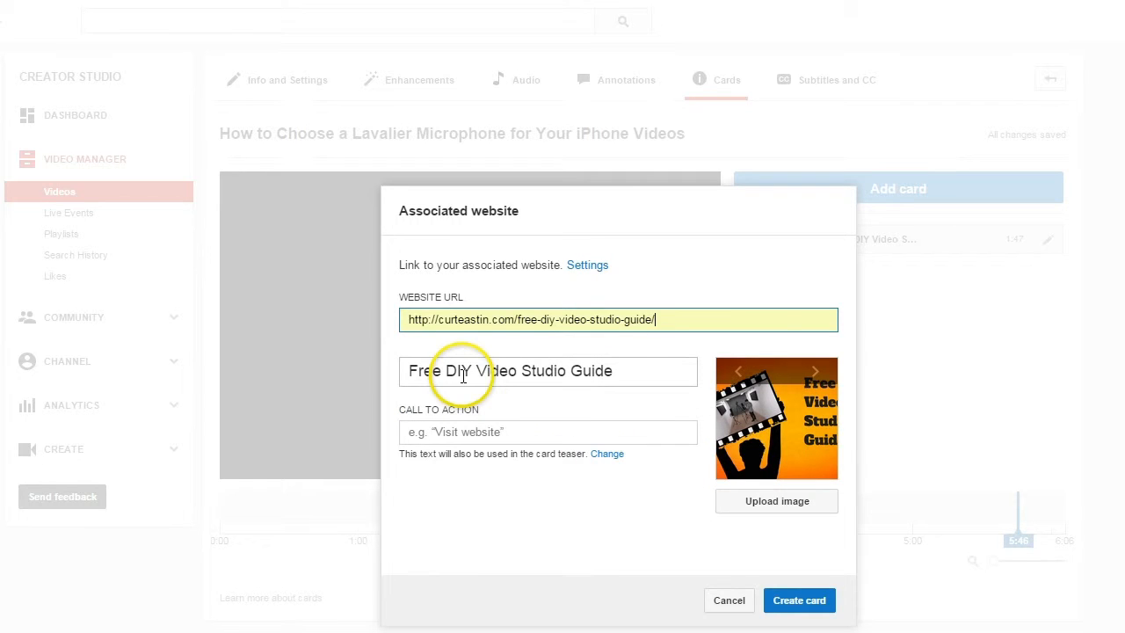
Step: Shorten the new card's title to "Video Studio Guide"
left_click(479, 372)
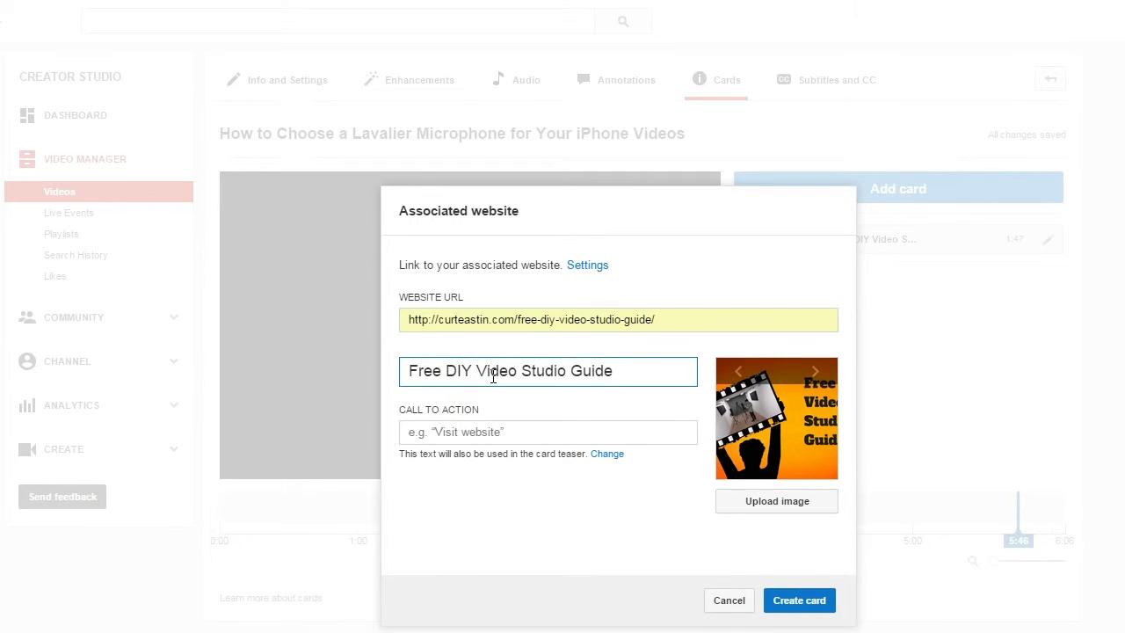
key("BackSpace")
key("BackSpace")
key("BackSpace")
key("BackSpace")
key("BackSpace")
key("BackSpace")
key("BackSpace")
key("BackSpace")
key("BackSpace")
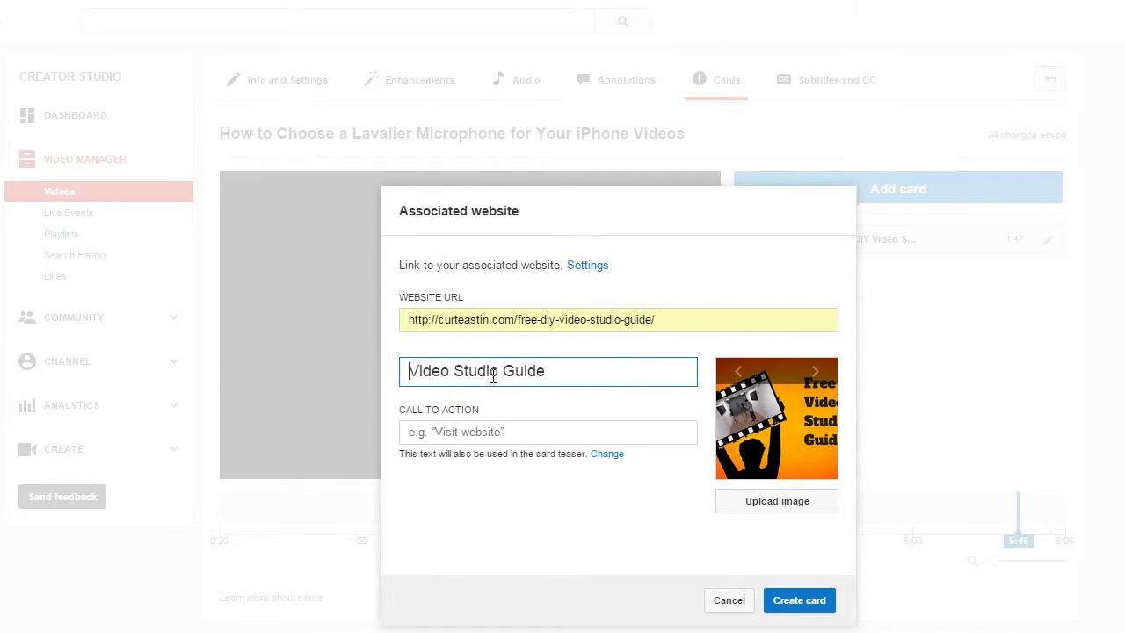
Step: Set the new card's call to action to "Click it and Get it"
left_click(477, 430)
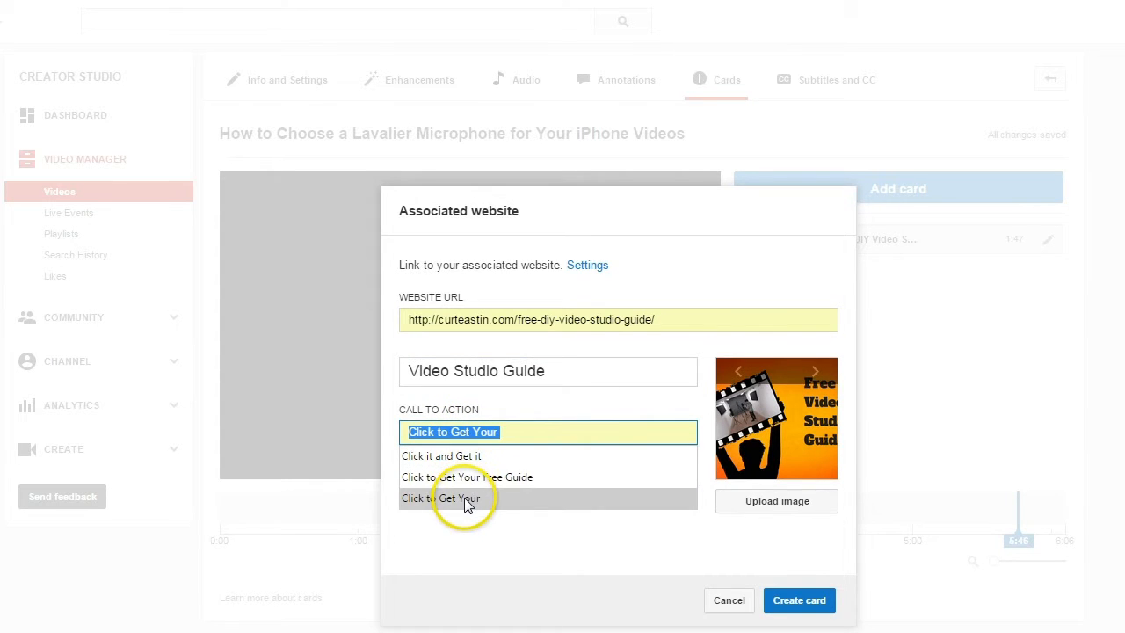
left_click(461, 455)
left_click(532, 557)
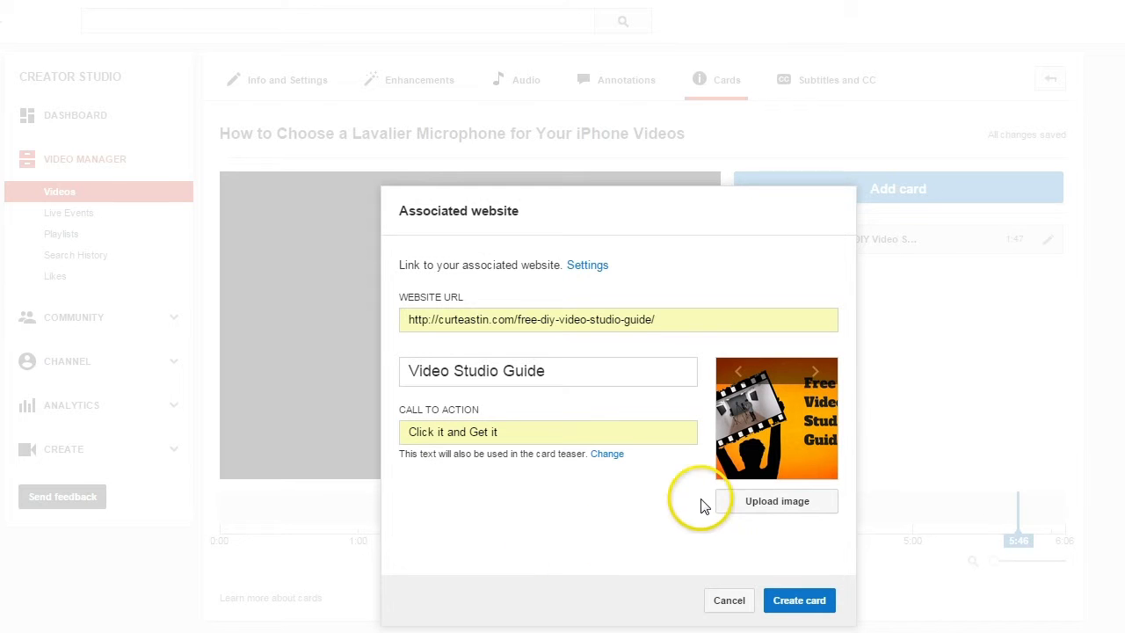
Step: Upload the image "Studio guide cover crop 300px png" for the second card and create the card
left_click(749, 498)
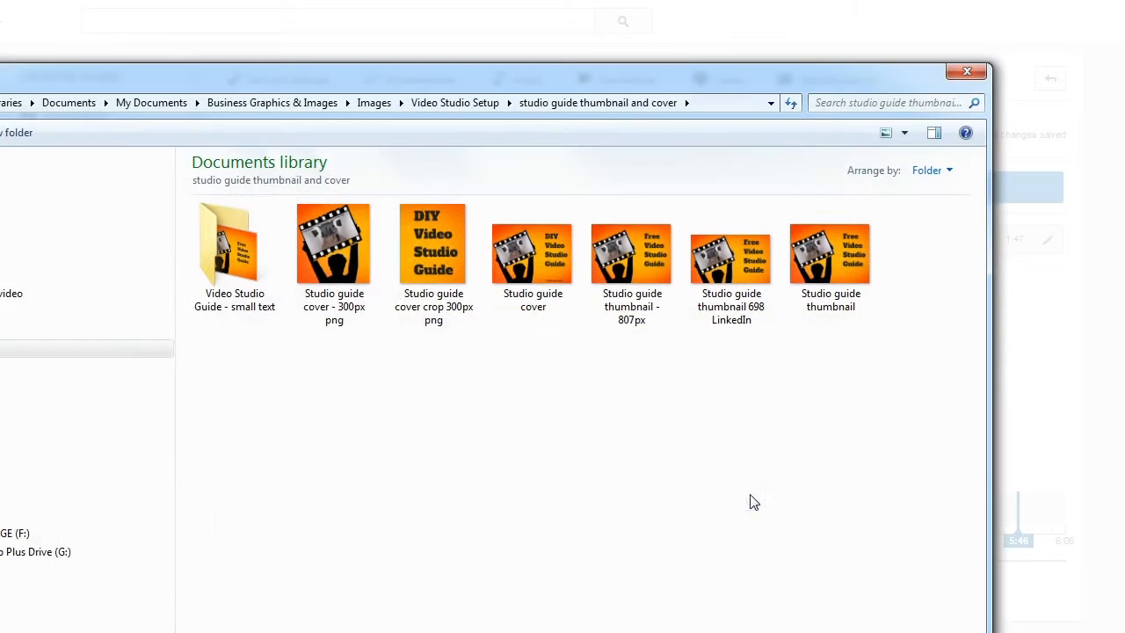
left_click(446, 275)
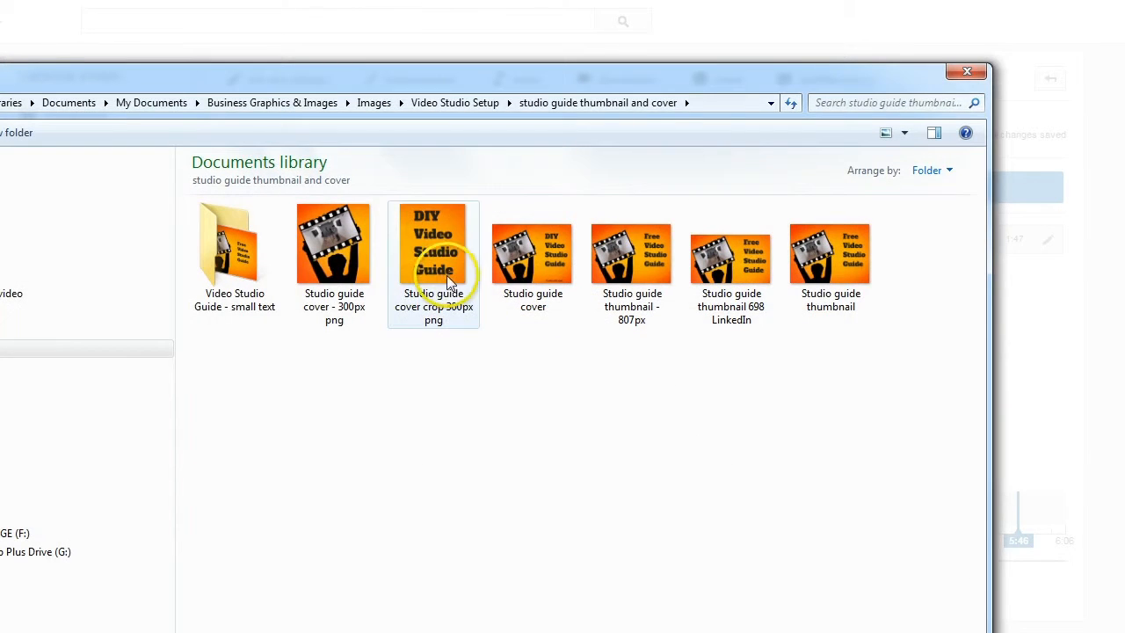
key("Return")
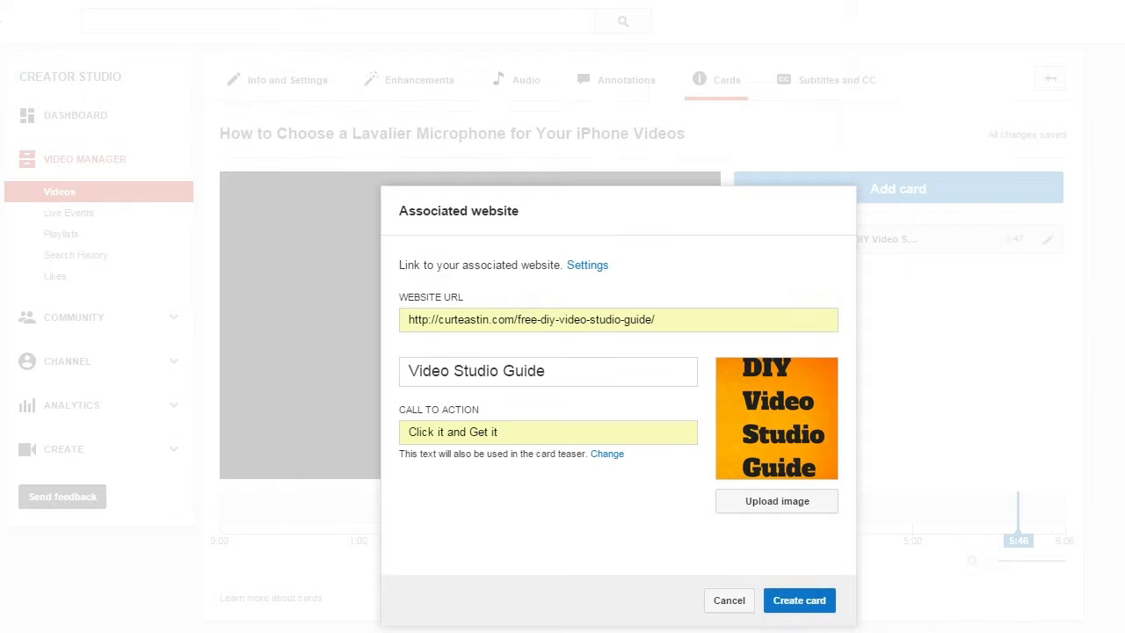
left_click(797, 616)
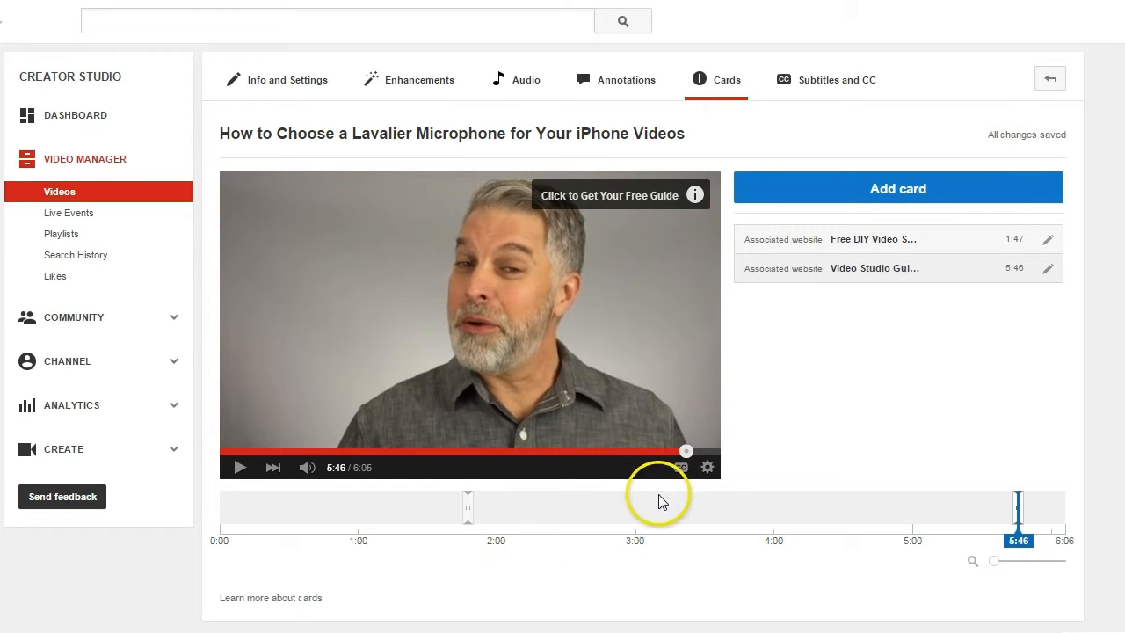
Step: Play the video preview from shortly before 5:46 to 5:47 to check the second card's teaser
left_click_drag(685, 452, 673, 452)
left_click(238, 467)
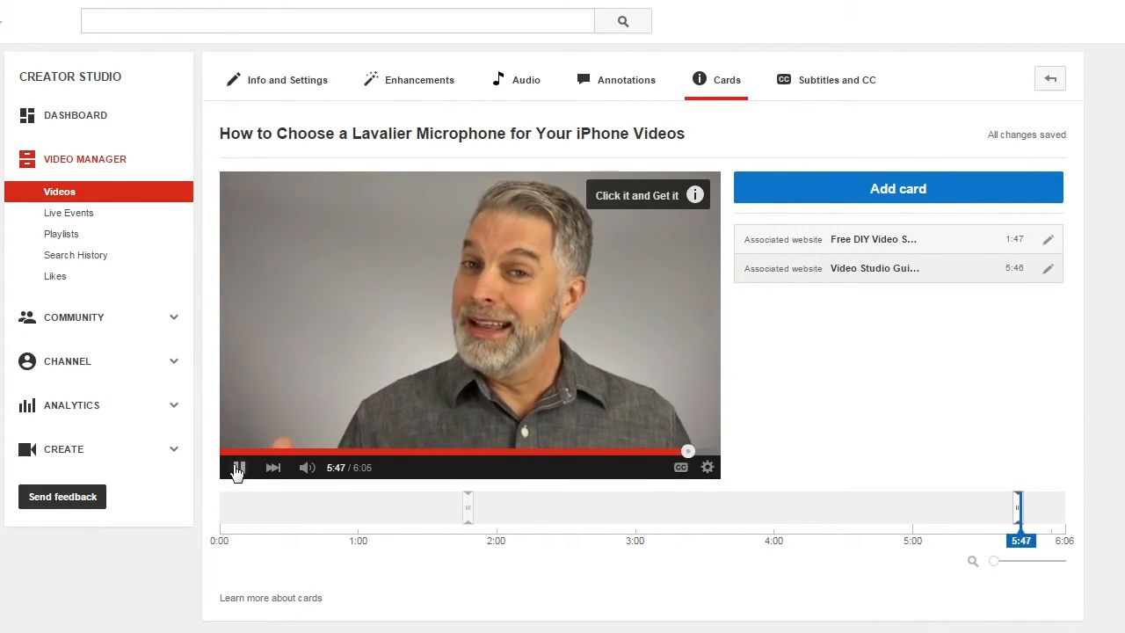
left_click(237, 472)
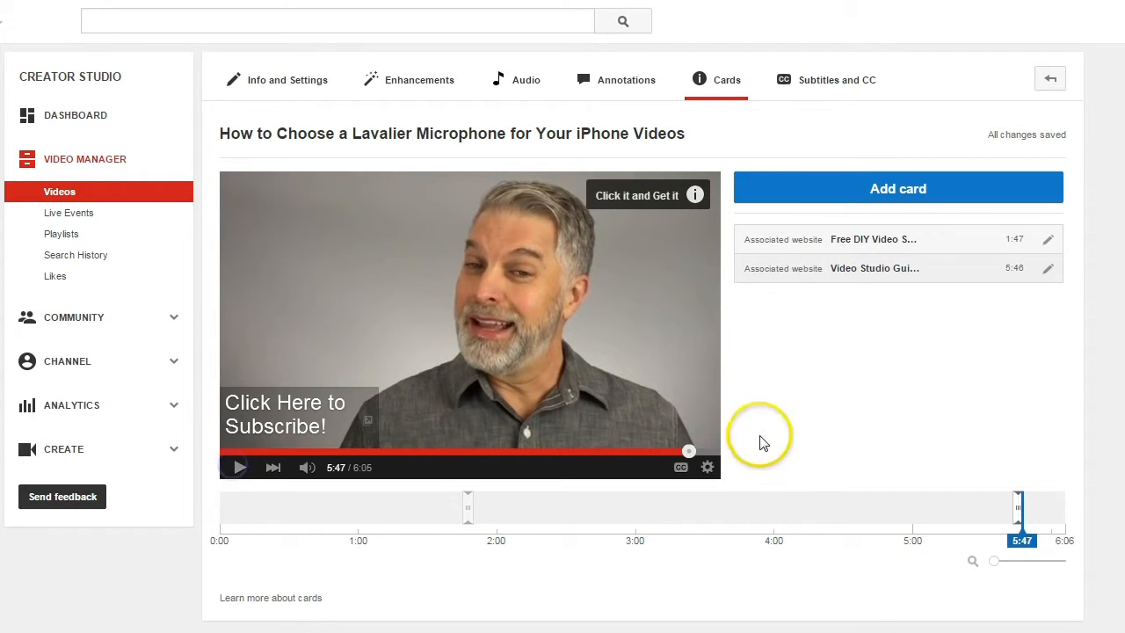
Step: Expand the cards in the preview, follow the "Click it and Get it" link to examine its page, and close the page and the card list
left_click(626, 209)
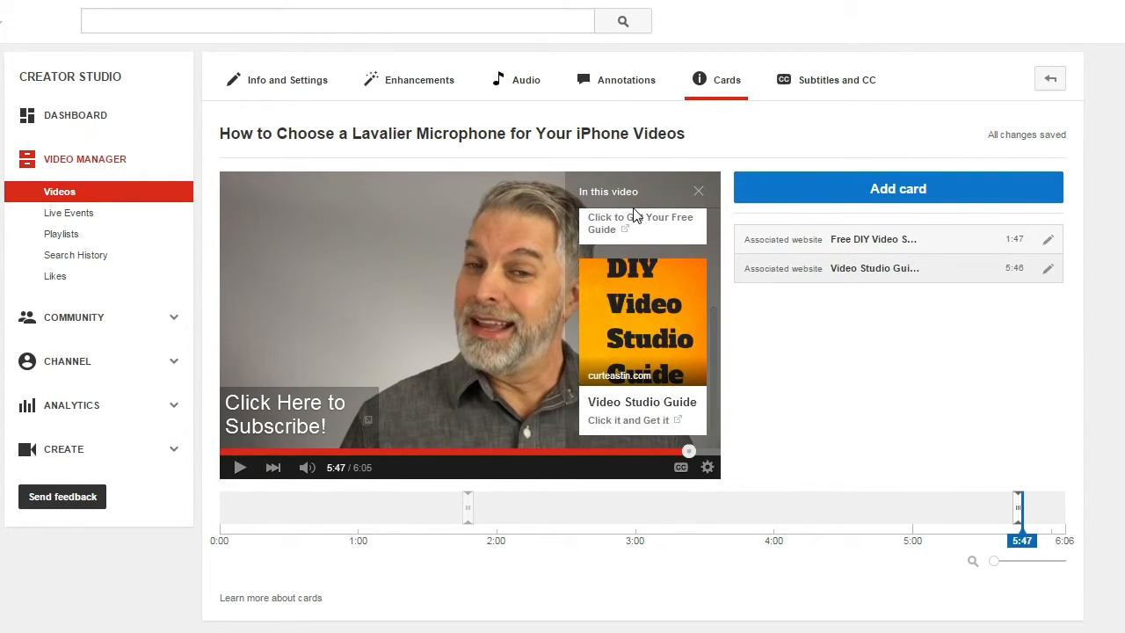
left_click(714, 350)
left_click_drag(714, 350, 706, 391)
left_click(648, 420)
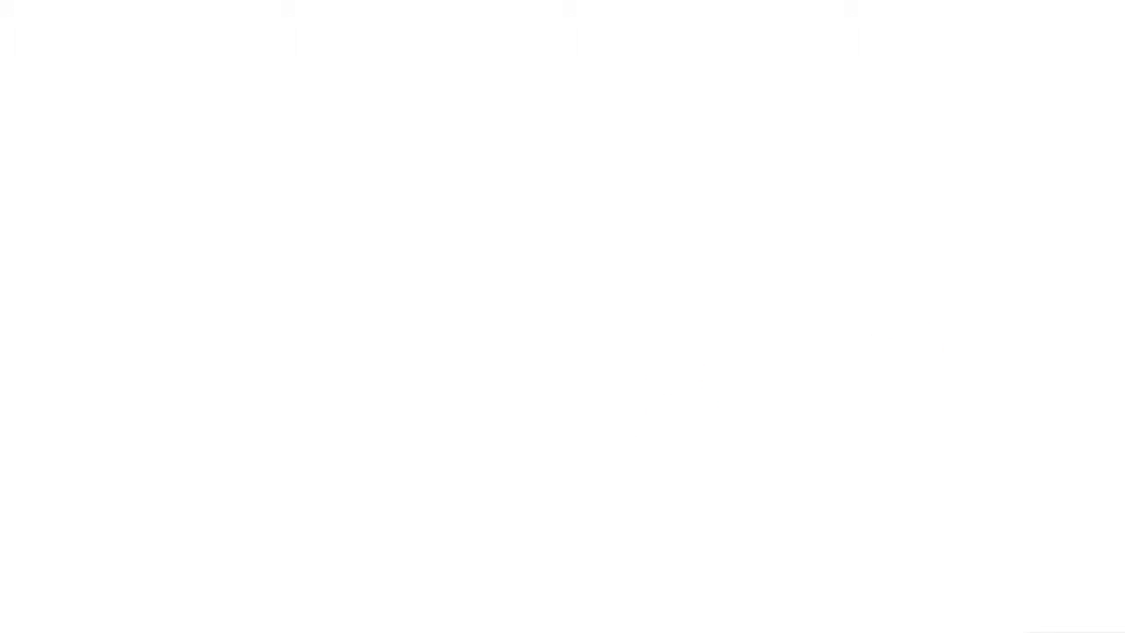
scroll(609, 329, "down", 6)
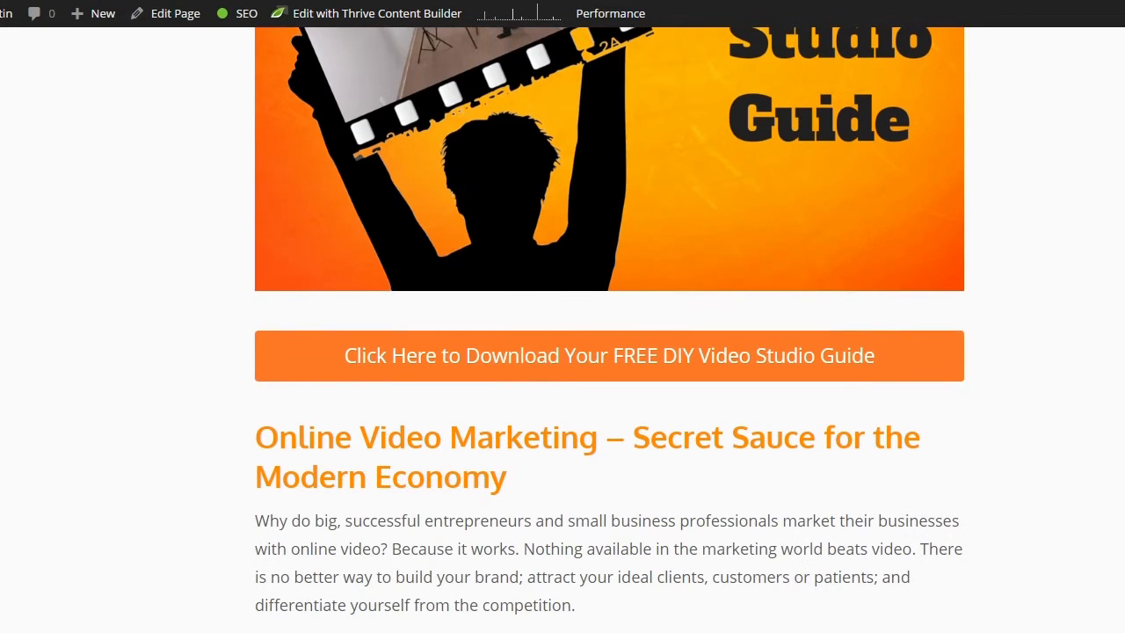
key("ctrl+w")
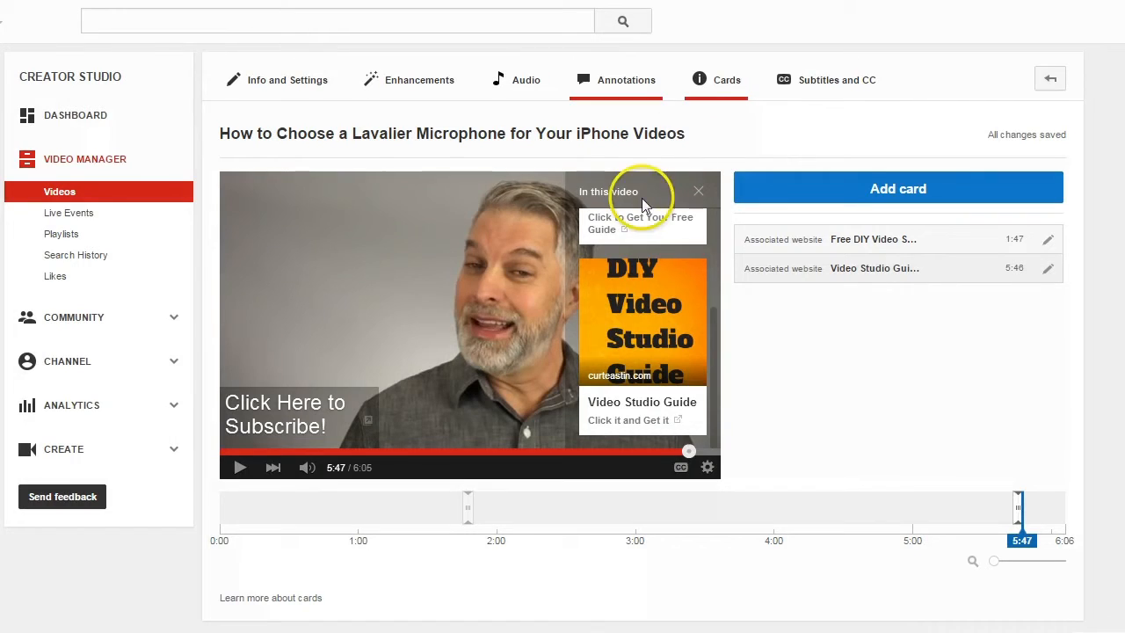
left_click(697, 192)
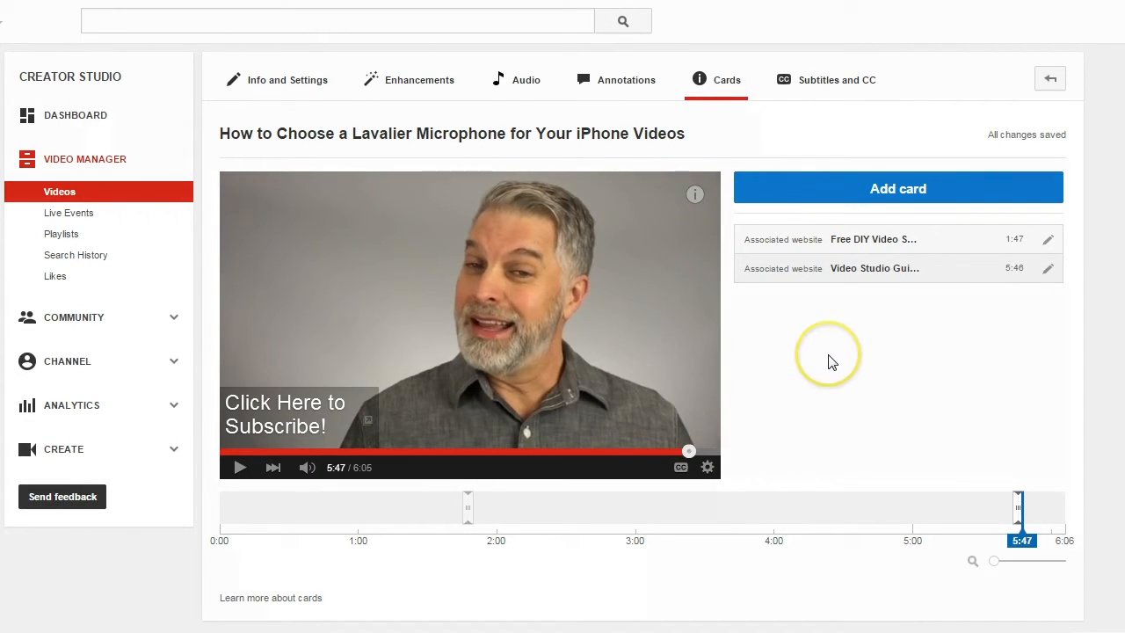